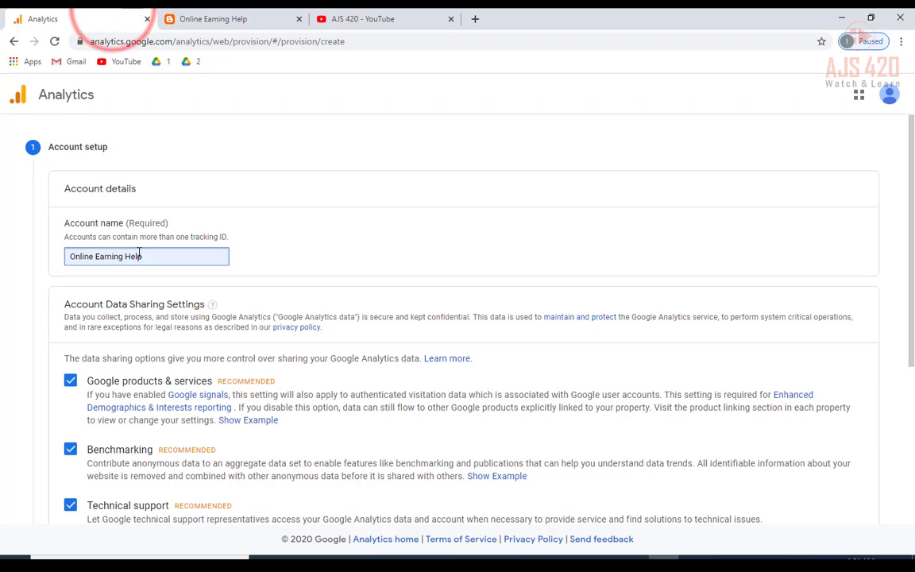
Keep all four data sharing settings enabled for the Online Earning Help account and continue to the property setup.
{"action": "left_click", "coordinate": [148, 258]}
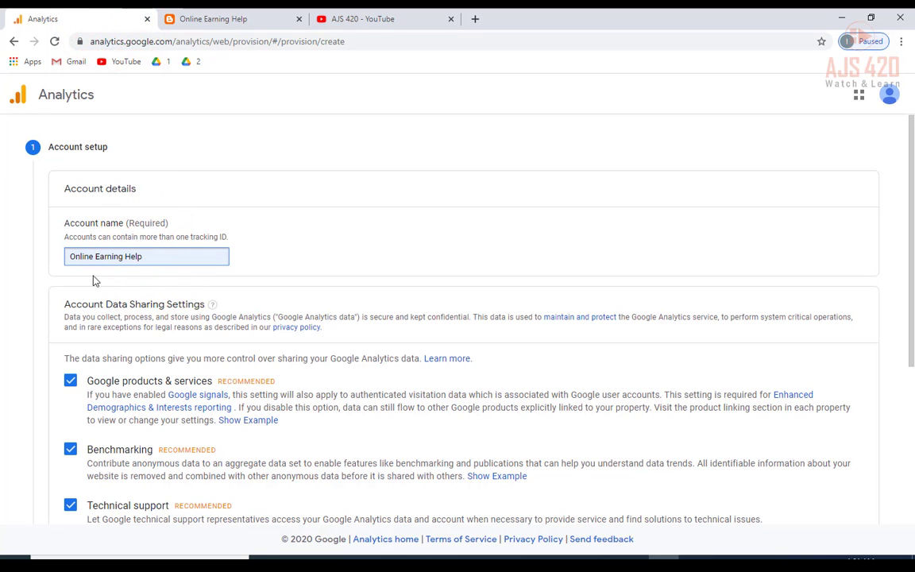
{"action": "scroll", "coordinate": [137, 256], "scroll_direction": "down", "scroll_amount": 2}
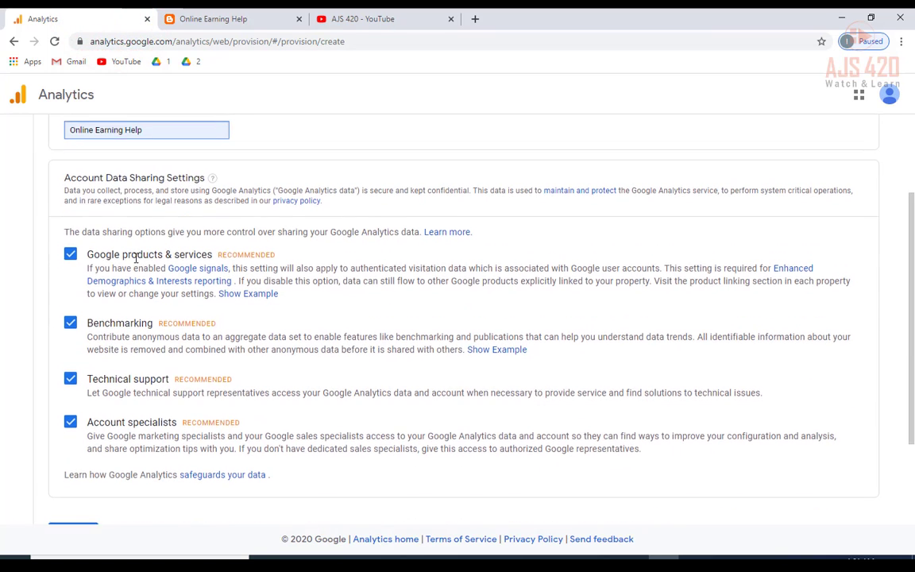
{"action": "left_click", "coordinate": [70, 254]}
{"action": "left_click", "coordinate": [70, 254]}
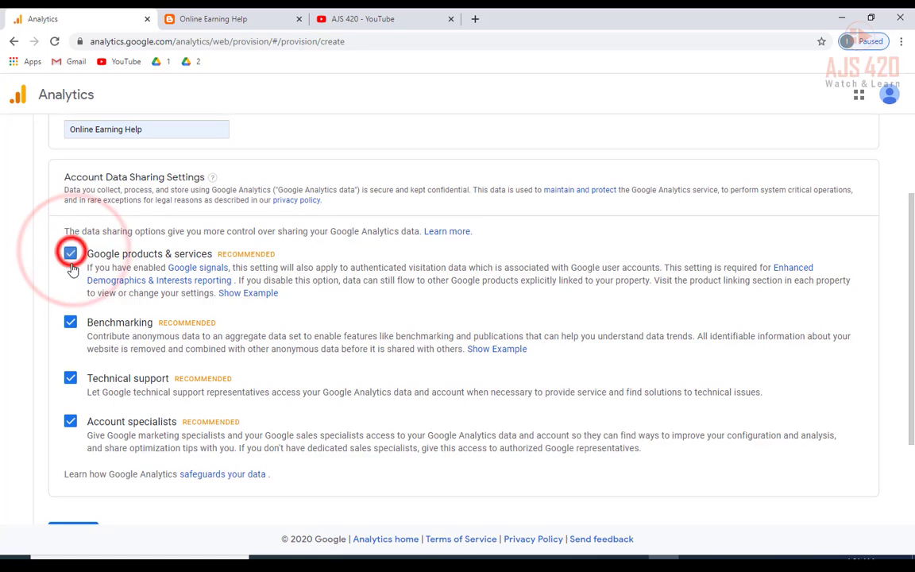
{"action": "left_click", "coordinate": [71, 323]}
{"action": "left_click", "coordinate": [70, 322]}
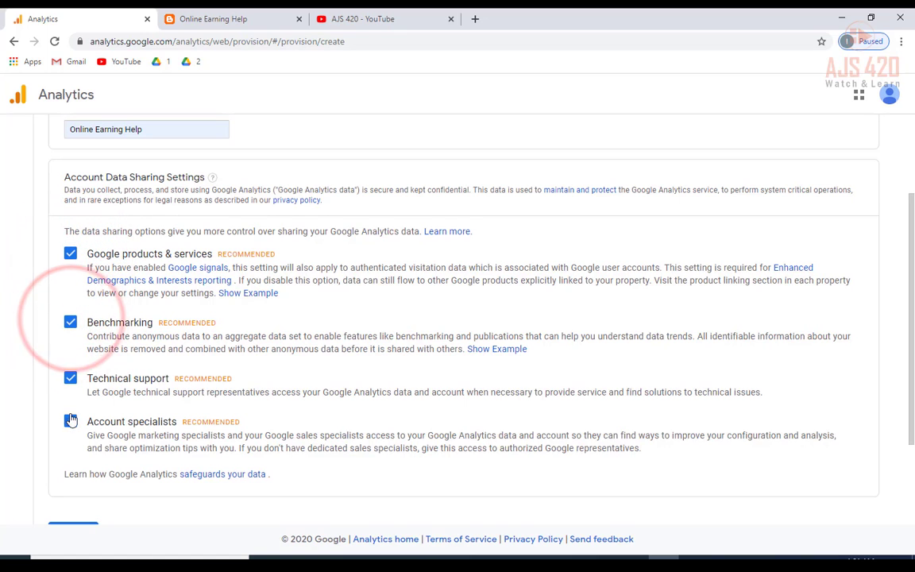
{"action": "scroll", "coordinate": [88, 320], "scroll_direction": "down", "scroll_amount": 2}
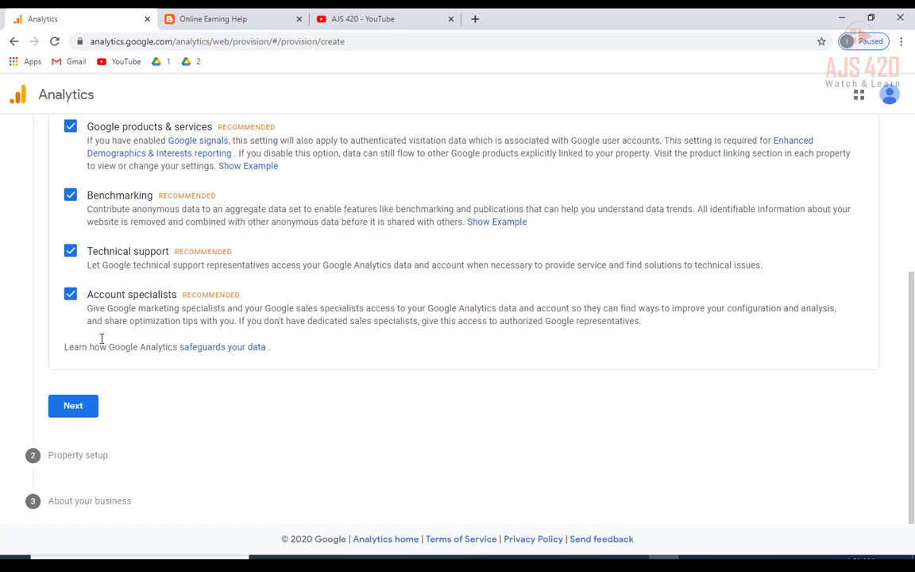
{"action": "left_click", "coordinate": [72, 406]}
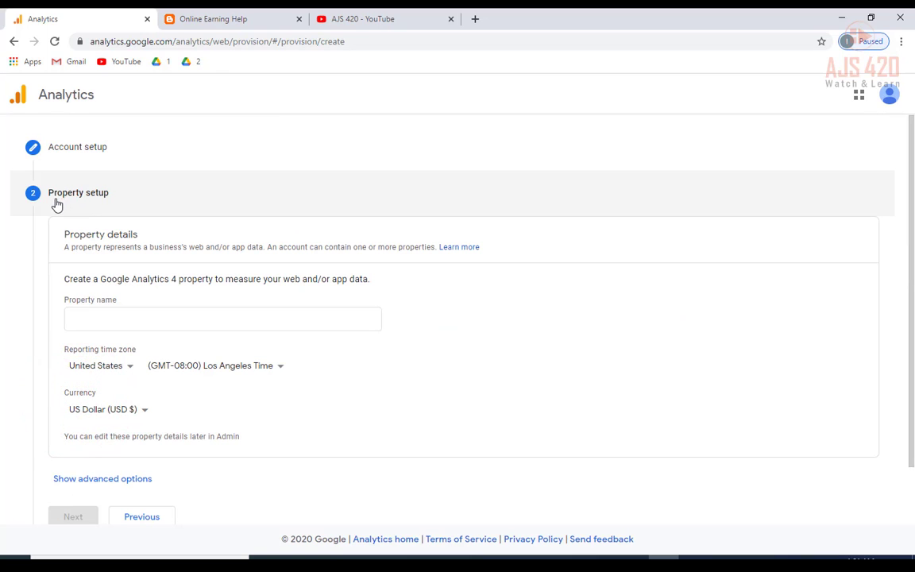
Name the new Google Analytics 4 property Online Earning Help.
{"action": "left_click", "coordinate": [82, 321]}
{"action": "left_click", "coordinate": [86, 318]}
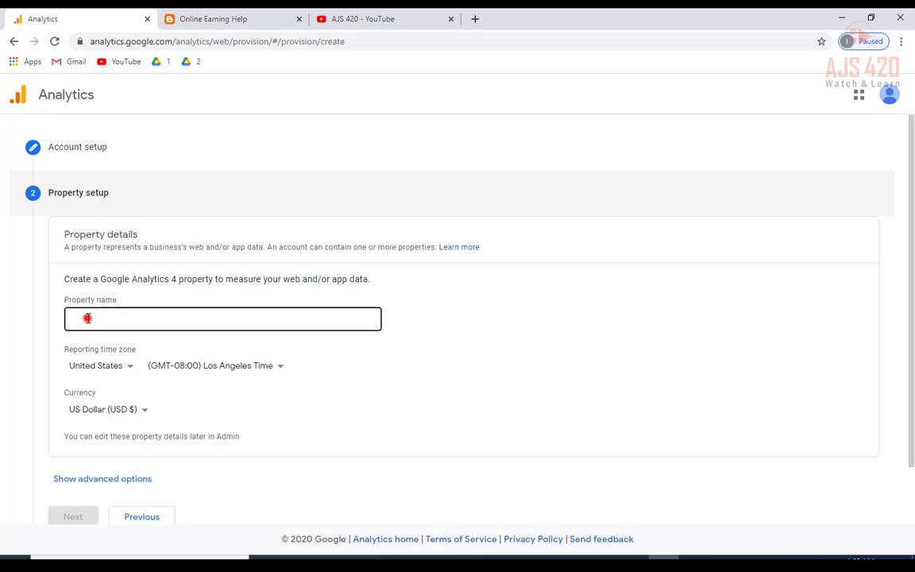
{"action": "right_click", "coordinate": [86, 321]}
{"action": "left_click", "coordinate": [85, 320]}
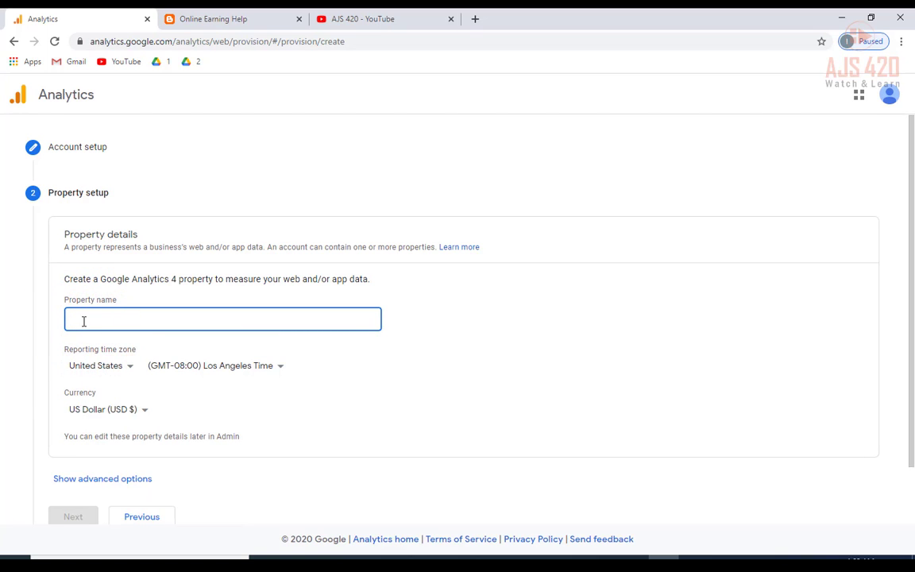
{"action": "type", "text": "Online Earning Help"}
{"action": "triple_click", "coordinate": [158, 318]}
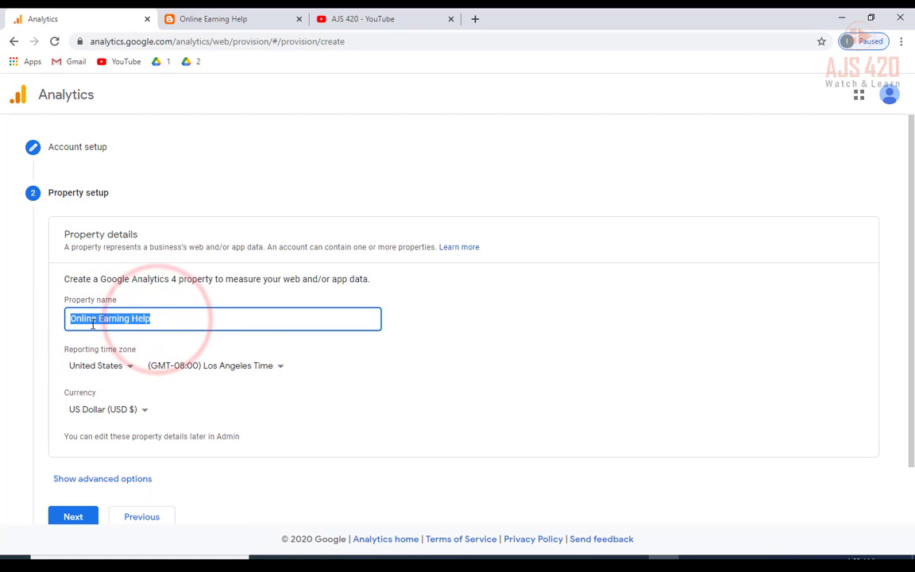
{"action": "left_click", "coordinate": [107, 317]}
Set the property's reporting time zone country to Bangladesh.
{"action": "scroll", "coordinate": [124, 320], "scroll_direction": "down", "scroll_amount": 2}
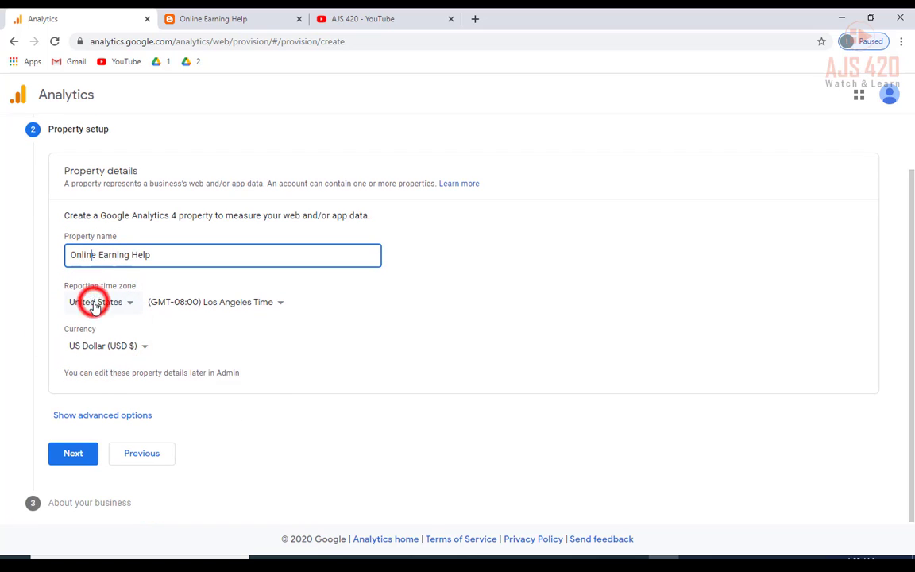
{"action": "left_click", "coordinate": [94, 304]}
{"action": "scroll", "coordinate": [123, 373], "scroll_direction": "down", "scroll_amount": 3}
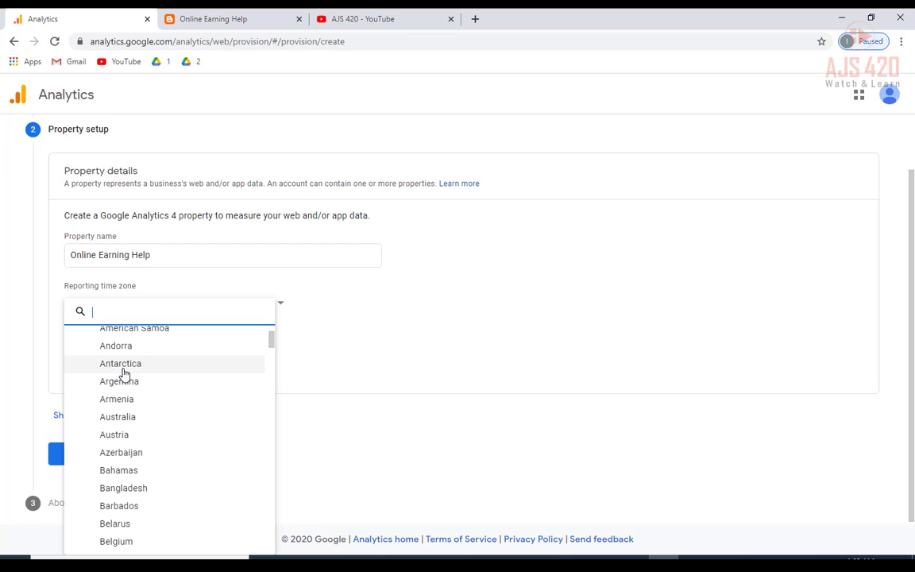
{"action": "left_click", "coordinate": [341, 299]}
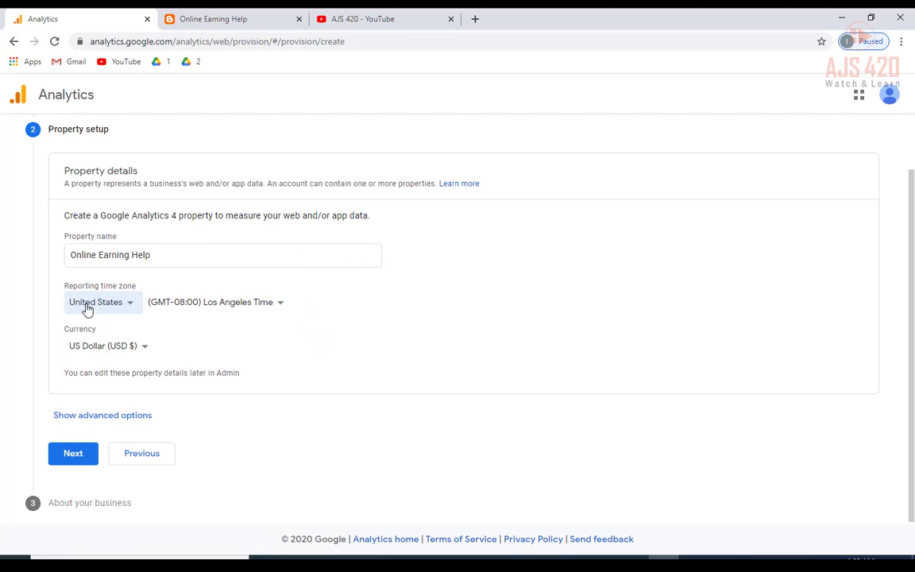
{"action": "left_click", "coordinate": [109, 308]}
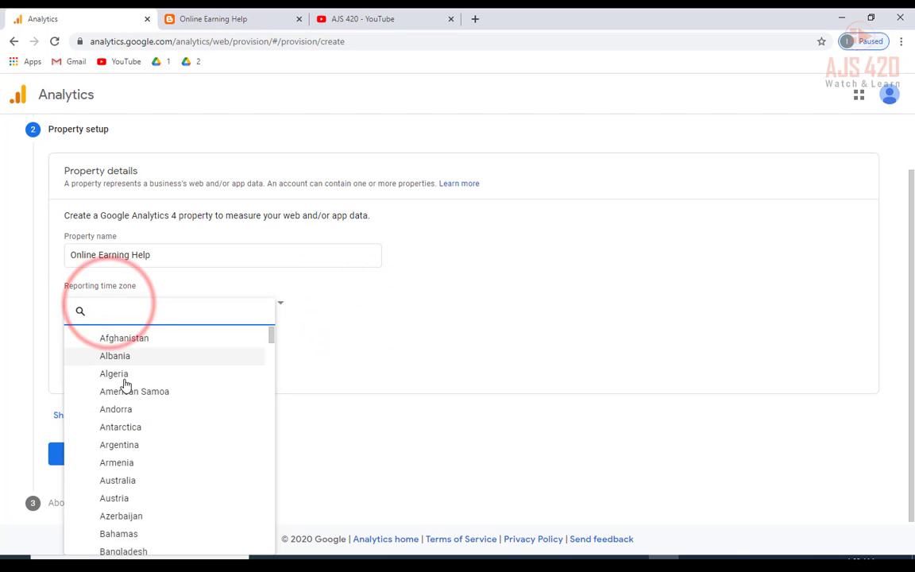
{"action": "scroll", "coordinate": [104, 389], "scroll_direction": "down", "scroll_amount": 3}
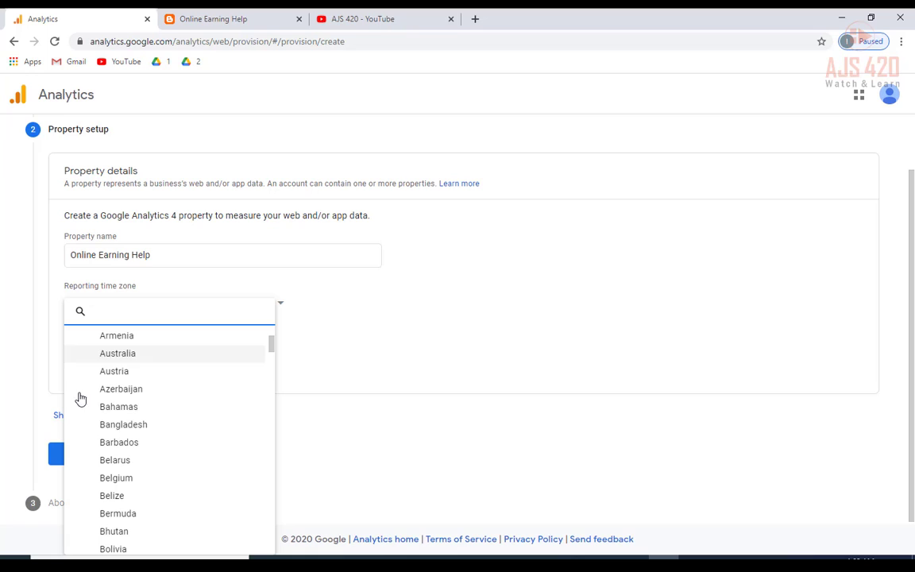
{"action": "left_click", "coordinate": [110, 429]}
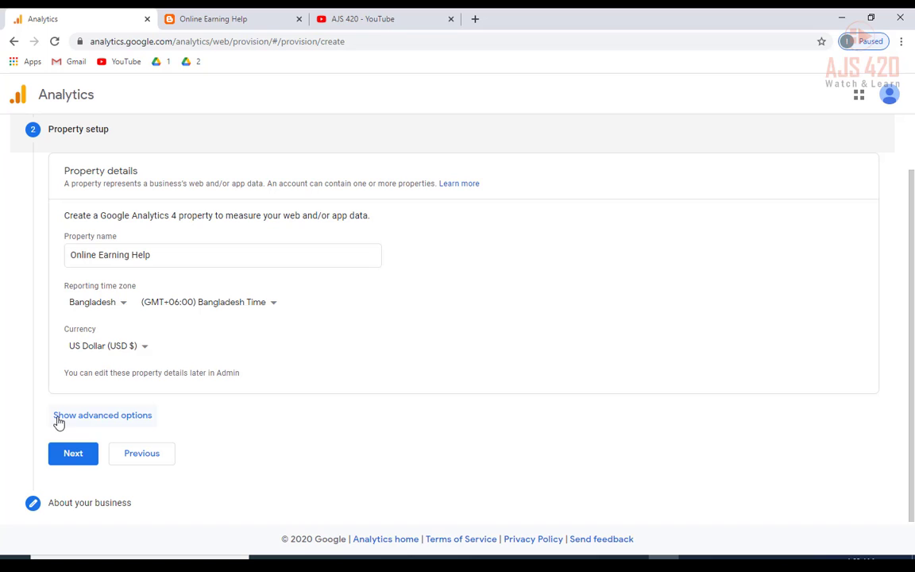
Show the advanced property options and turn on creation of a Universal Analytics property.
{"action": "left_click", "coordinate": [103, 415]}
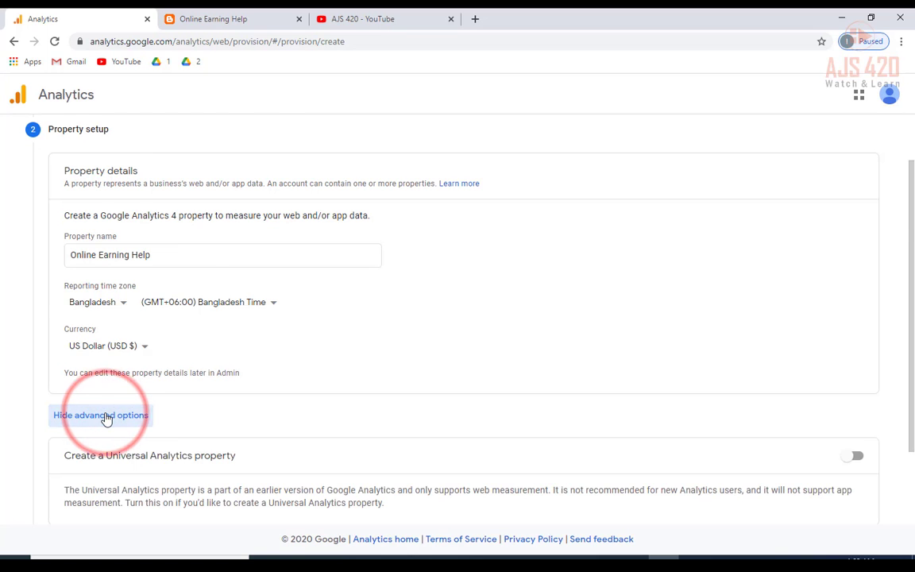
{"action": "scroll", "coordinate": [239, 397], "scroll_direction": "down", "scroll_amount": 2}
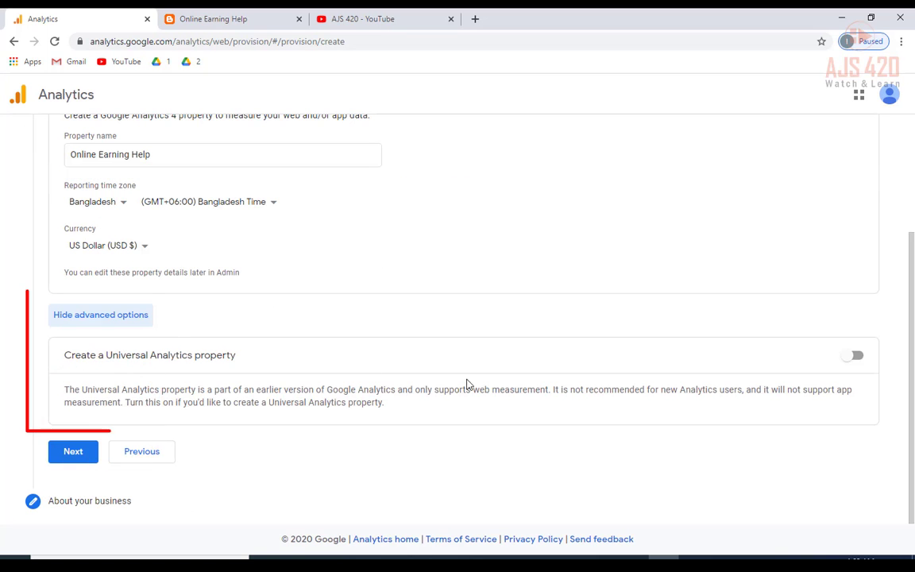
{"action": "left_click", "coordinate": [850, 358]}
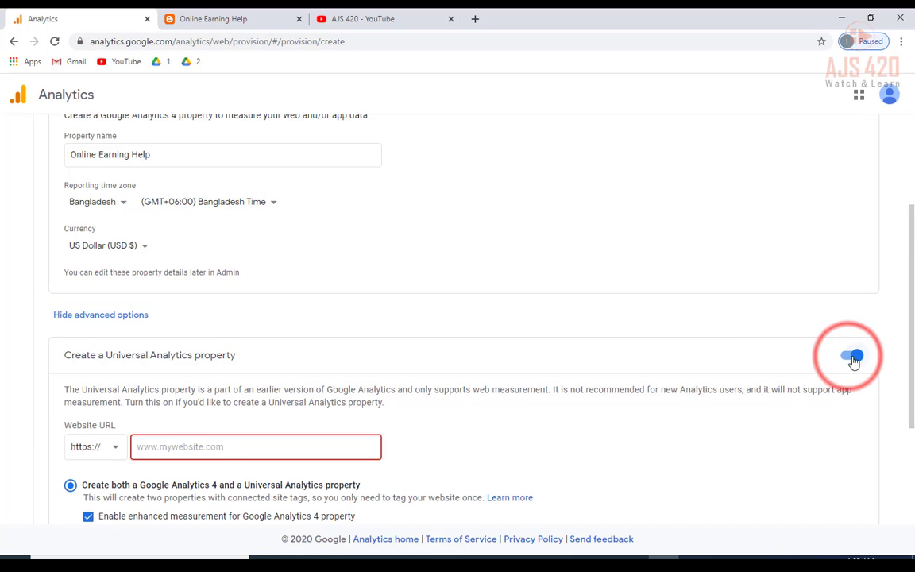
{"action": "scroll", "coordinate": [765, 369], "scroll_direction": "down", "scroll_amount": 1}
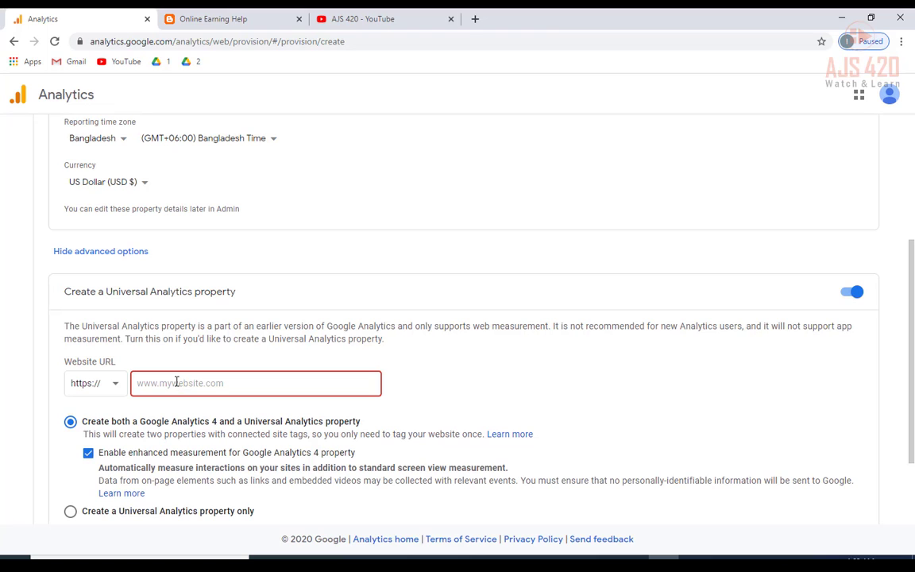
Copy the full web address of the Online Earning Help blog and return to the Analytics property setup.
{"action": "left_click", "coordinate": [230, 18]}
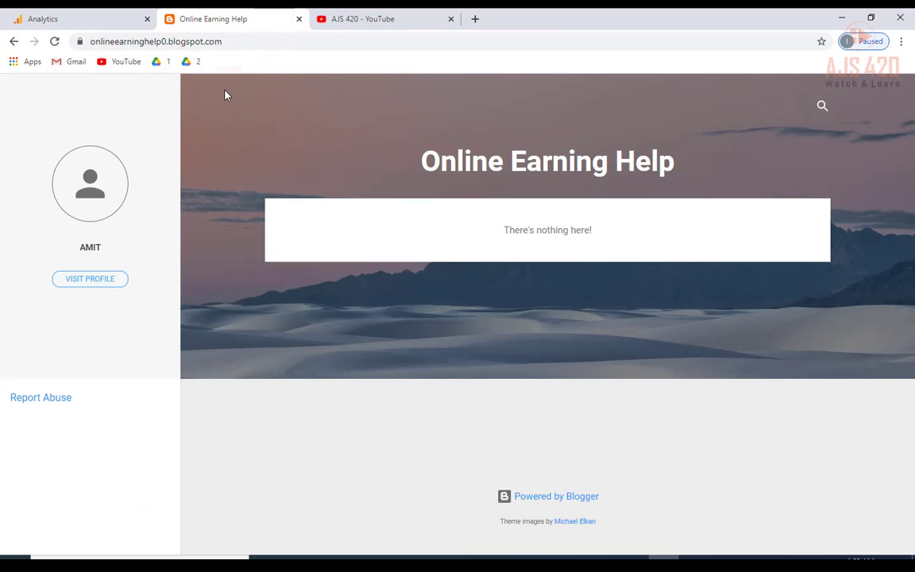
{"action": "left_click", "coordinate": [204, 41]}
{"action": "left_click", "coordinate": [153, 41]}
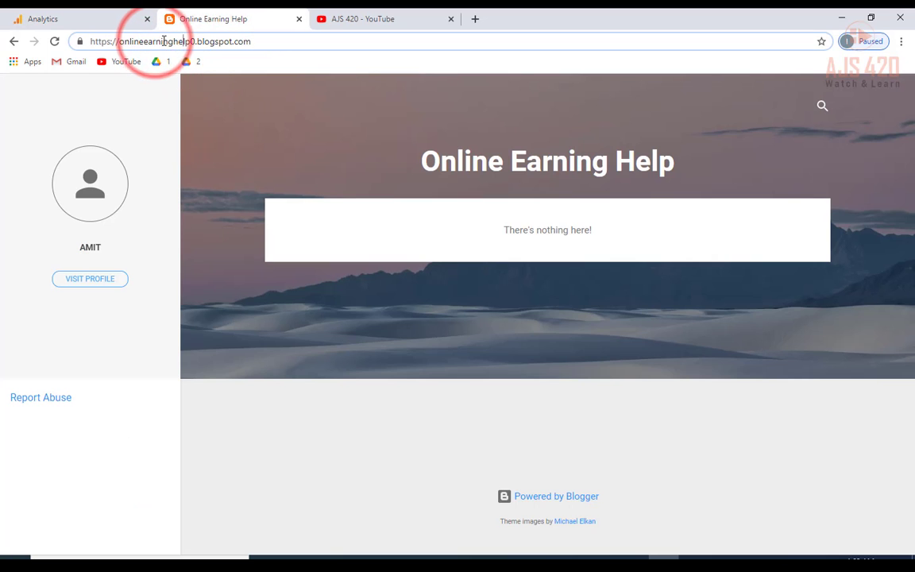
{"action": "left_click_drag", "start_coordinate": [257, 41], "coordinate": [80, 41]}
{"action": "right_click", "coordinate": [102, 48]}
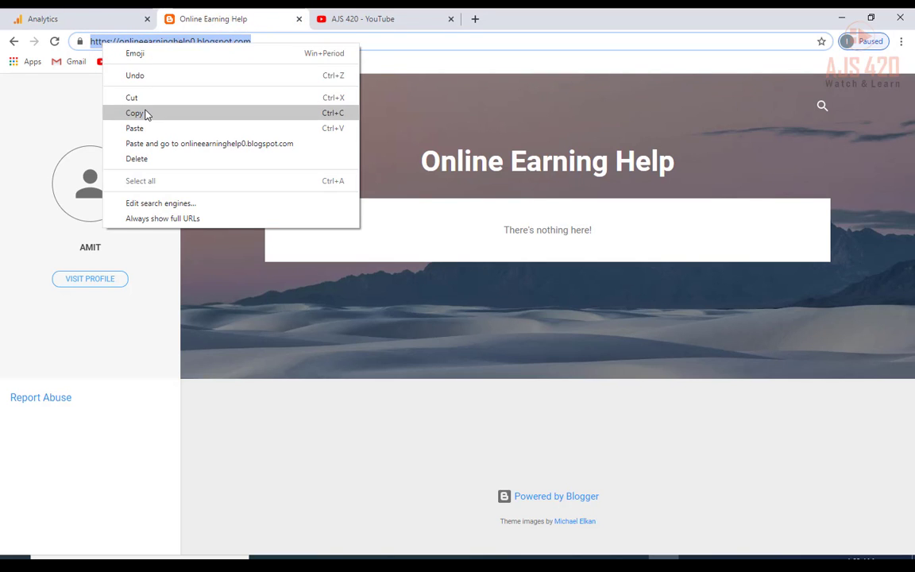
{"action": "left_click", "coordinate": [147, 112]}
{"action": "left_click", "coordinate": [112, 12]}
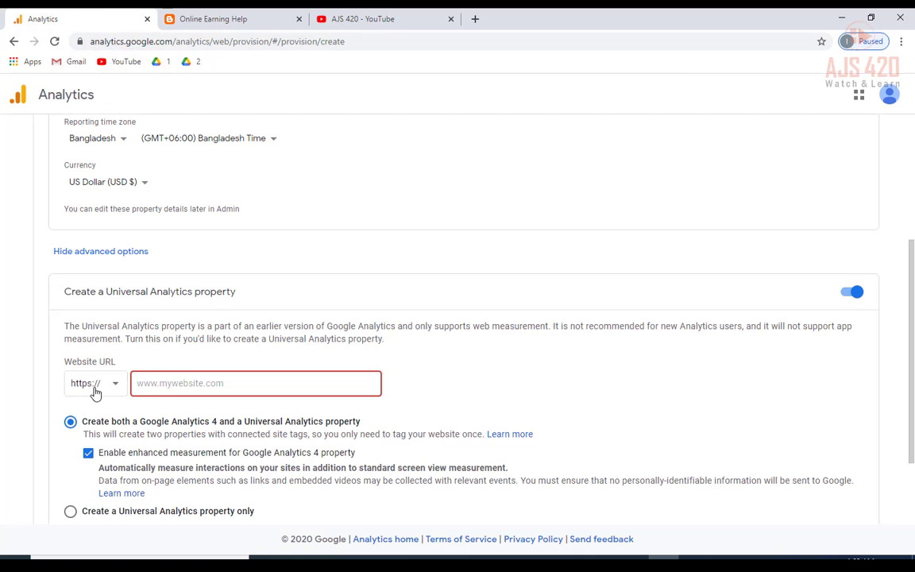
Check which protocol the Online Earning Help blog's address uses, and return to the property setup.
{"action": "left_click", "coordinate": [230, 19]}
{"action": "left_click", "coordinate": [119, 41]}
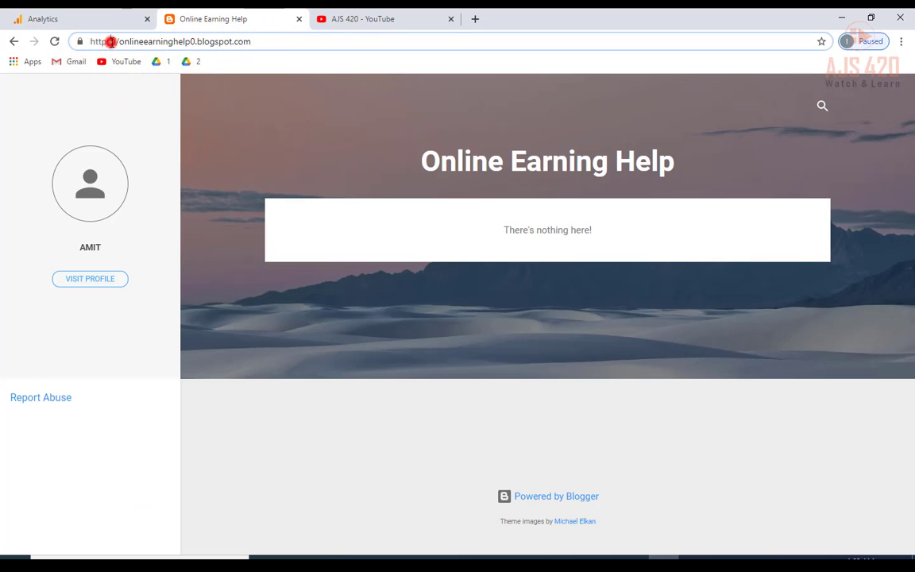
{"action": "left_click_drag", "start_coordinate": [110, 41], "coordinate": [79, 41]}
{"action": "left_click", "coordinate": [79, 19]}
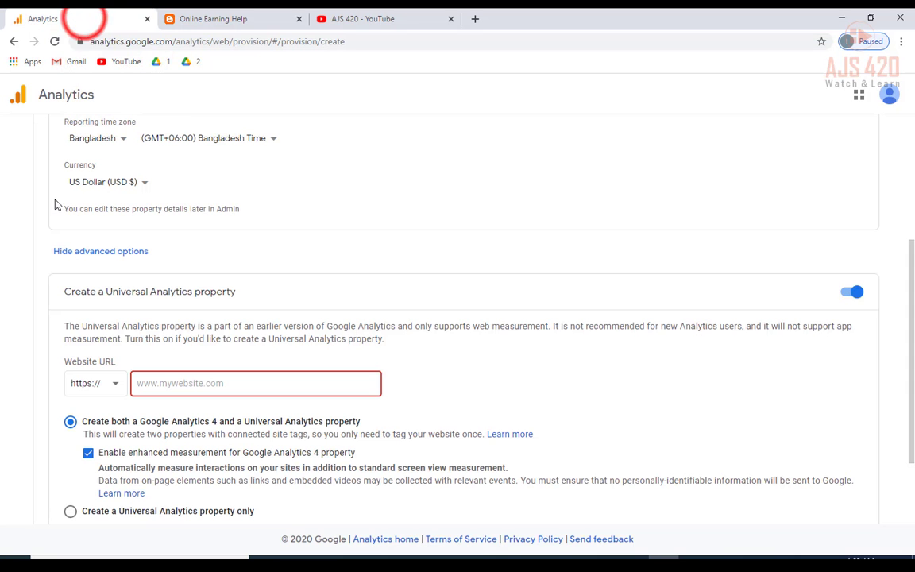
{"action": "left_click", "coordinate": [88, 385]}
{"action": "left_click", "coordinate": [83, 409]}
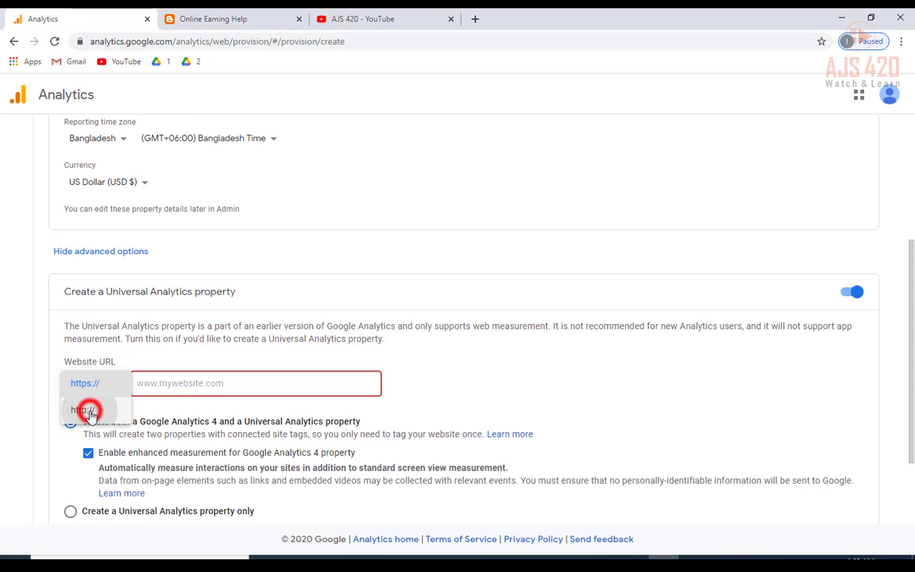
{"action": "left_click", "coordinate": [92, 383]}
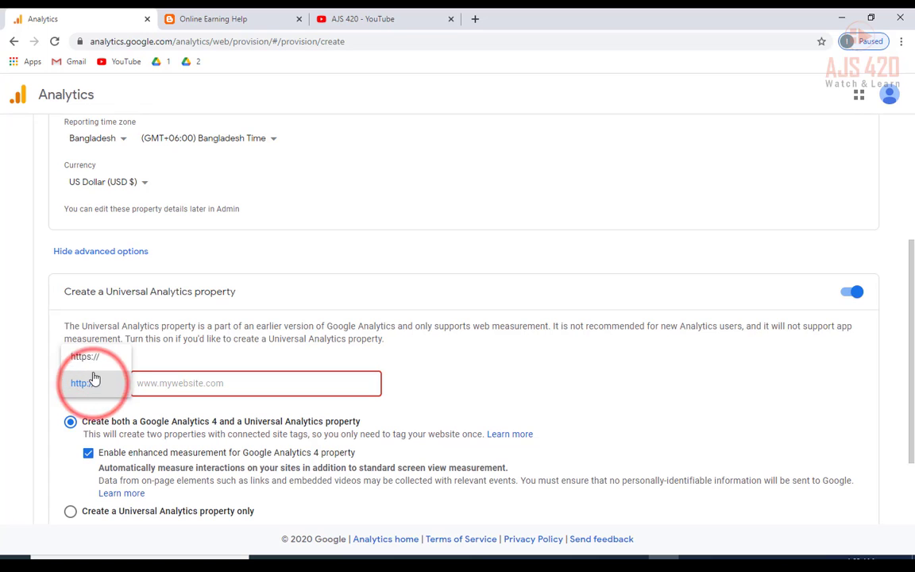
{"action": "left_click", "coordinate": [86, 358]}
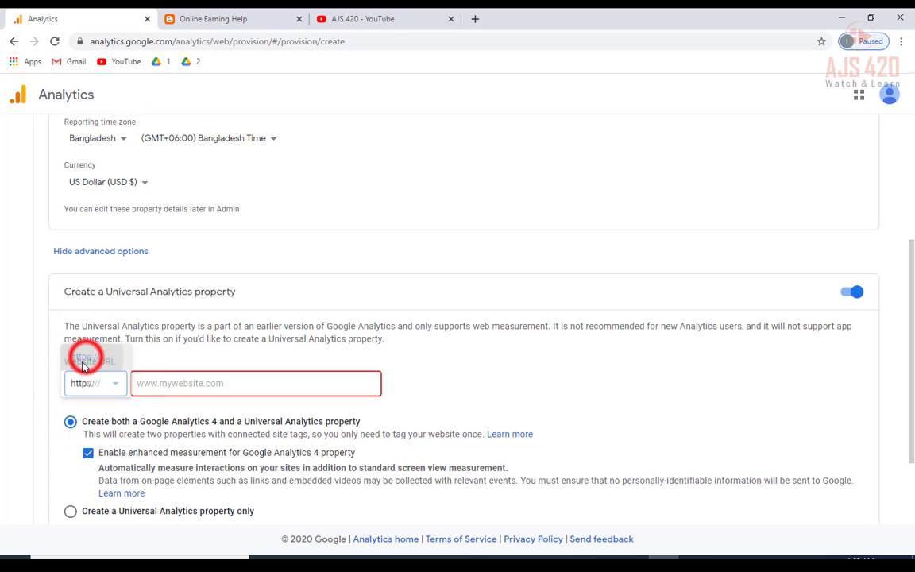
{"action": "left_click", "coordinate": [219, 17]}
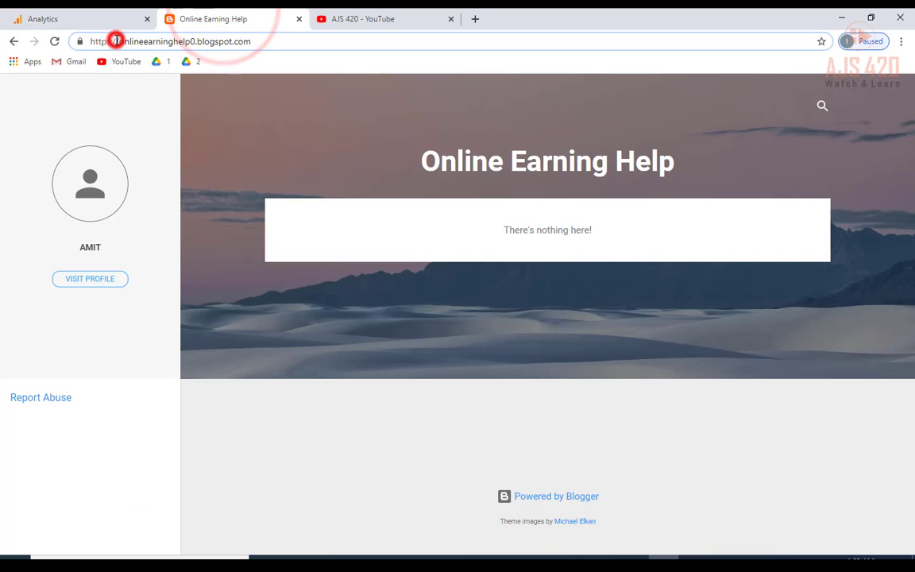
{"action": "left_click_drag", "start_coordinate": [118, 42], "coordinate": [239, 44]}
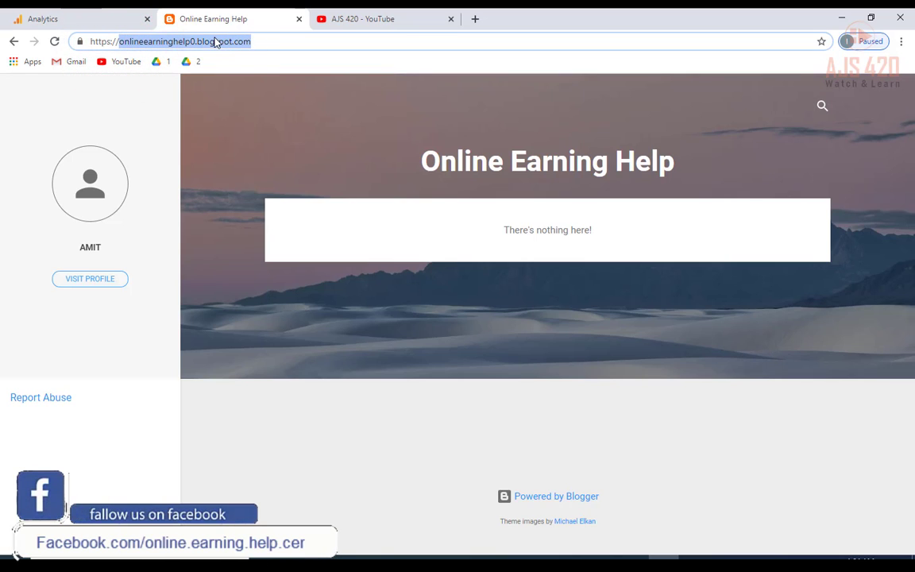
{"action": "left_click", "coordinate": [94, 13]}
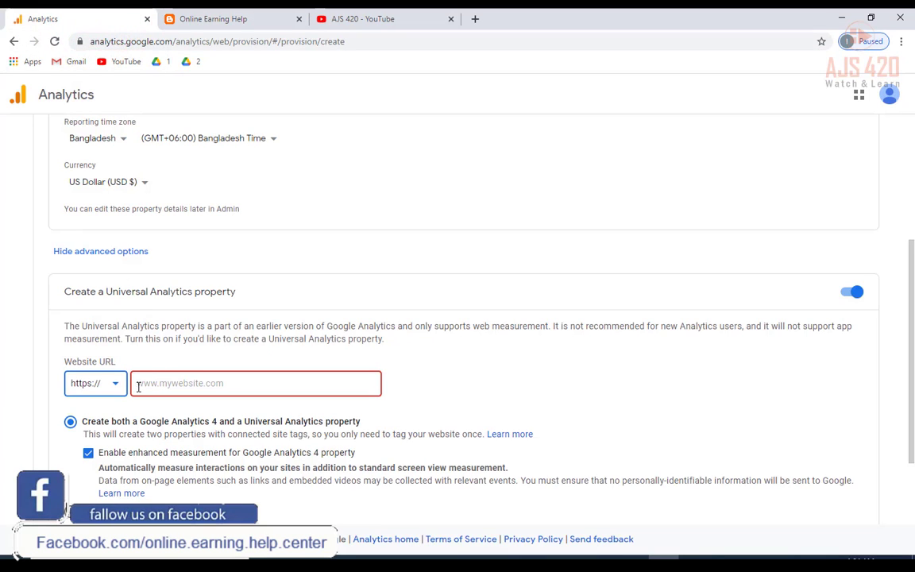
{"action": "left_click", "coordinate": [166, 383]}
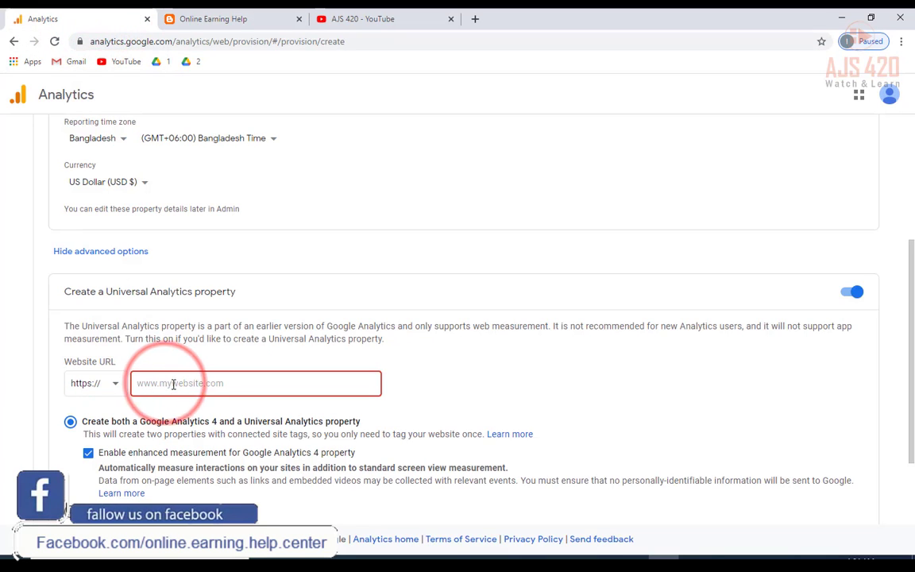
{"action": "key", "text": "ctrl+v"}
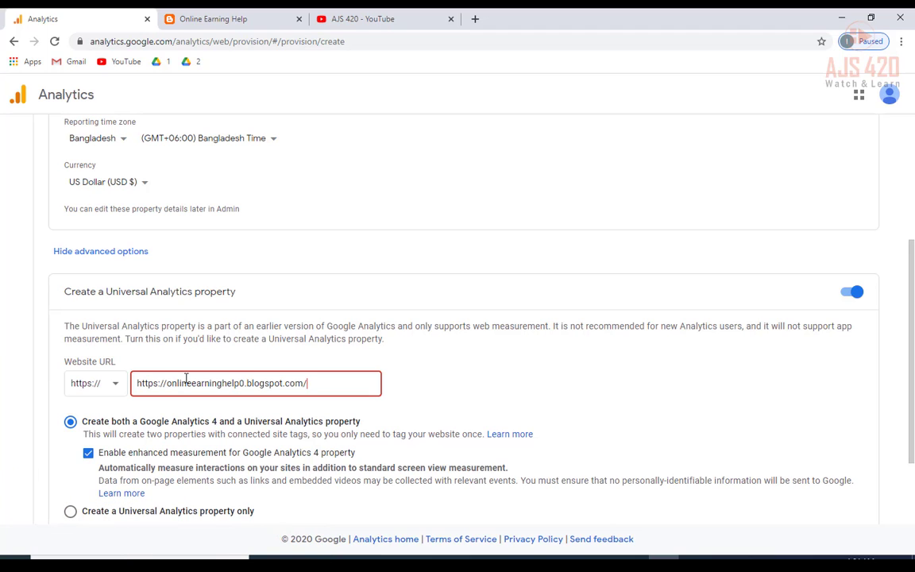
{"action": "left_click_drag", "start_coordinate": [166, 383], "coordinate": [137, 382]}
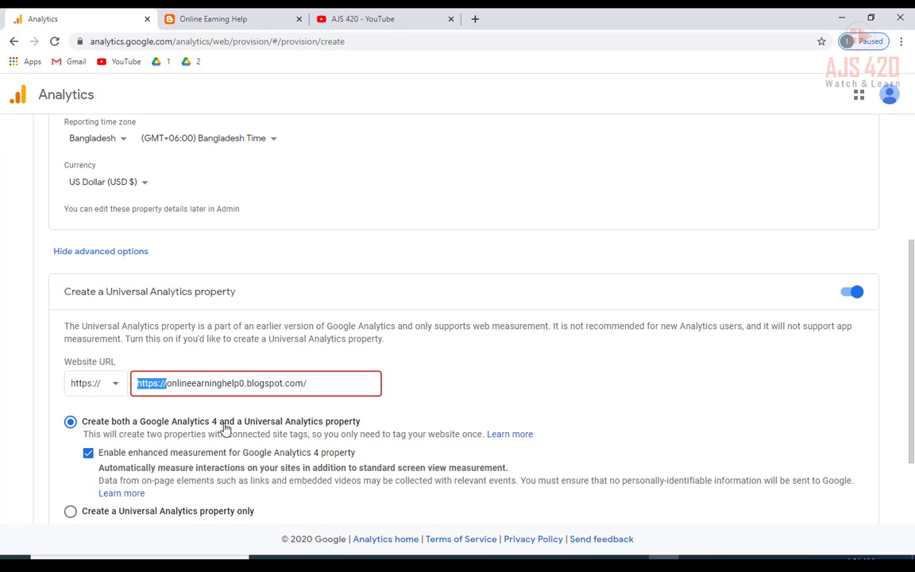
{"action": "key", "text": "BackSpace"}
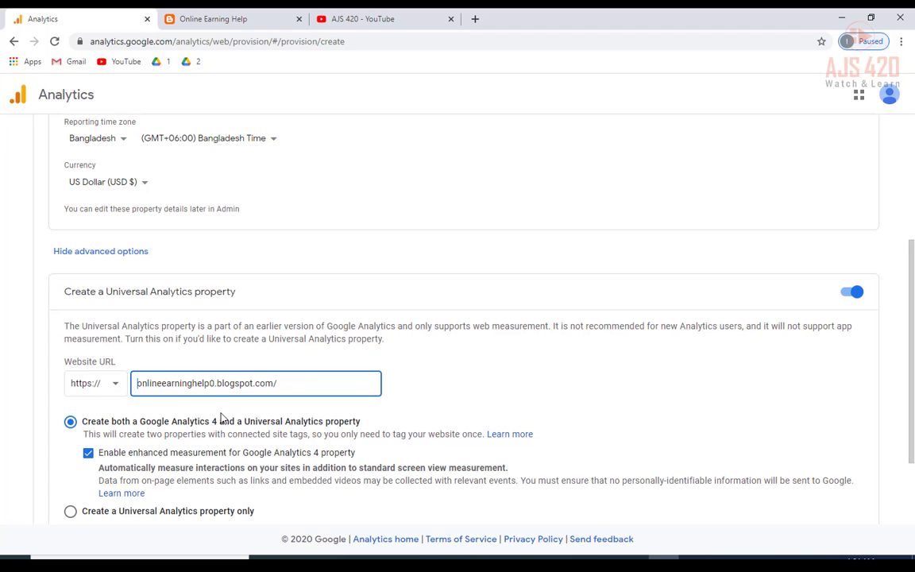
{"action": "type", "text": "www"}
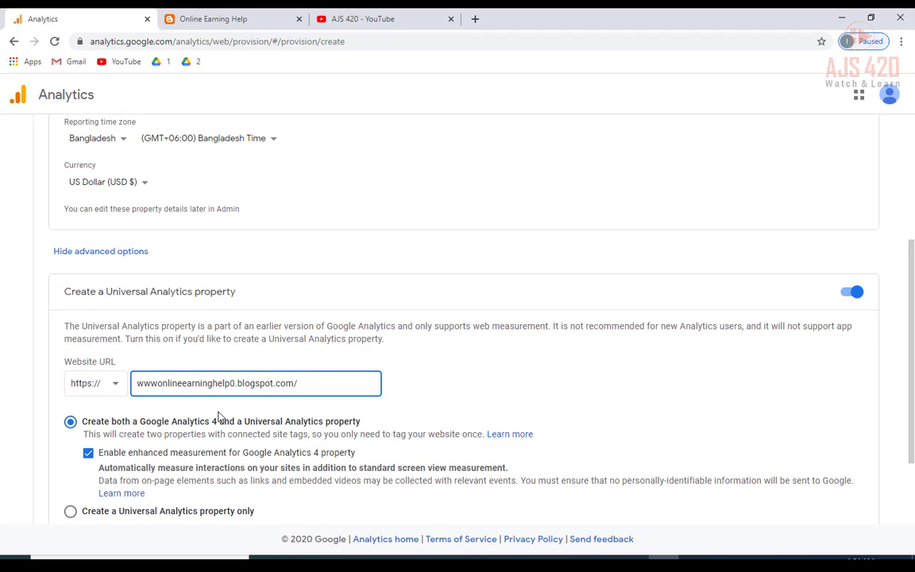
{"action": "type", "text": "."}
{"action": "left_click", "coordinate": [306, 380]}
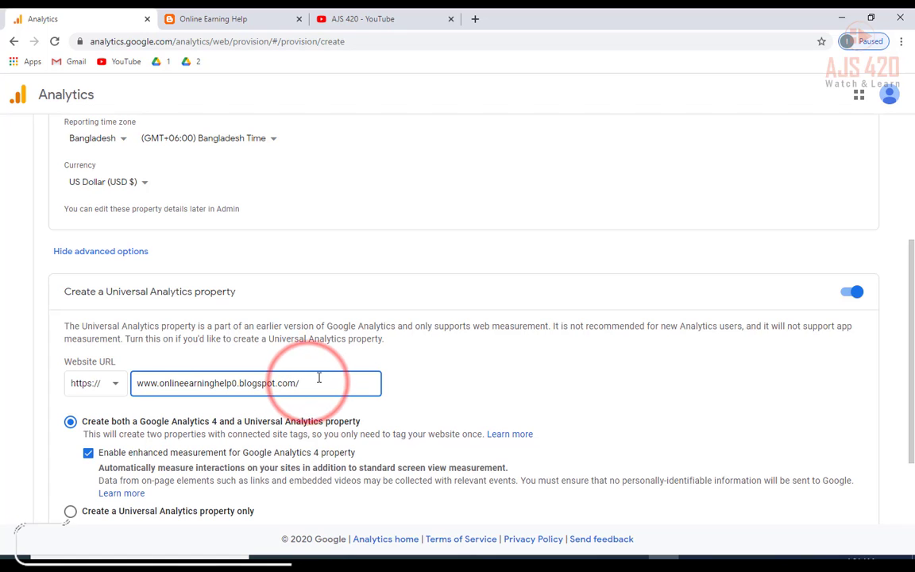
{"action": "key", "text": "BackSpace"}
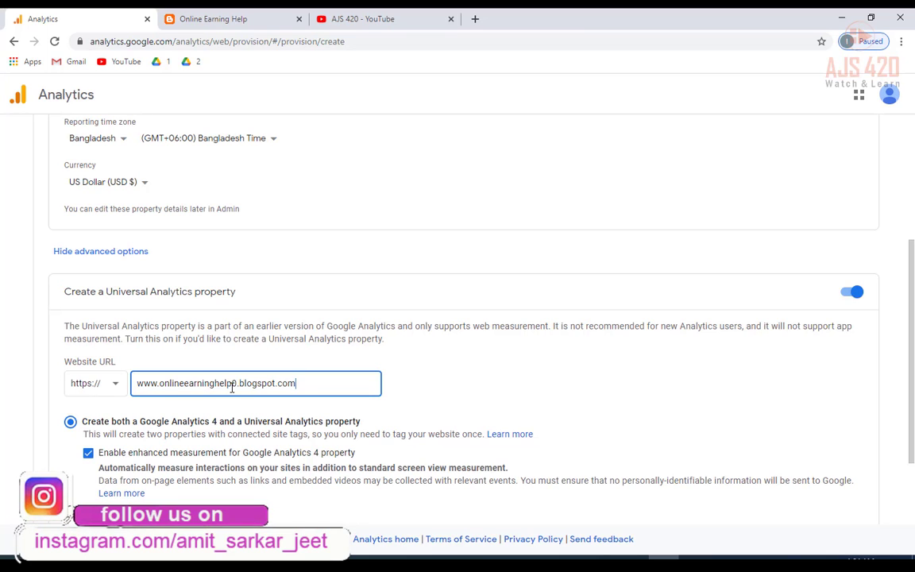
Continue to the business information section and set the business size to Small - 1 to 10 employees.
{"action": "scroll", "coordinate": [82, 326], "scroll_direction": "down", "scroll_amount": 2}
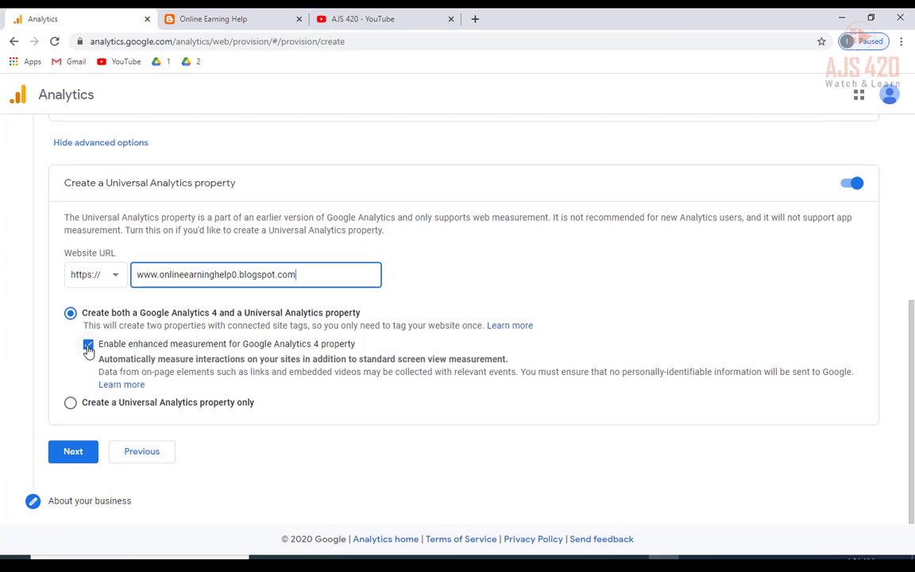
{"action": "left_click", "coordinate": [69, 454]}
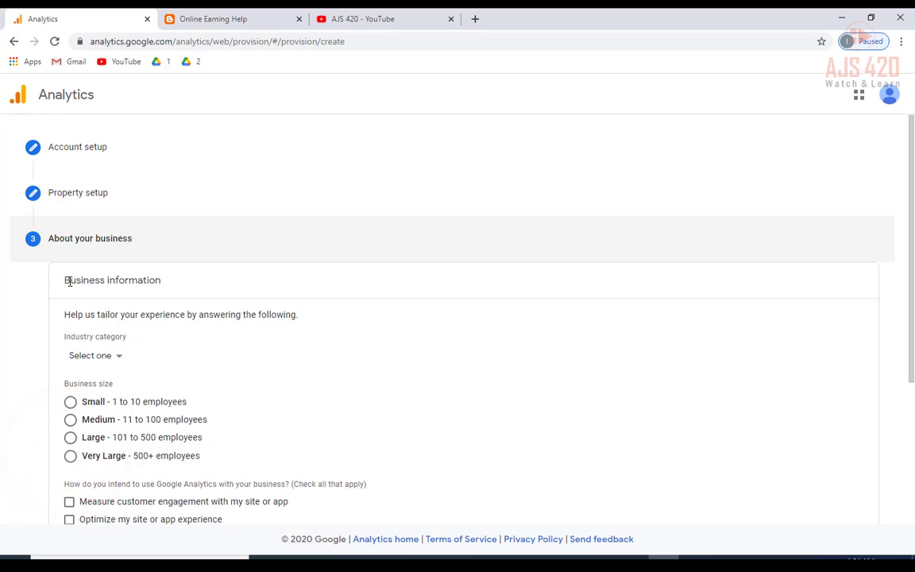
{"action": "scroll", "coordinate": [152, 308], "scroll_direction": "down", "scroll_amount": 1}
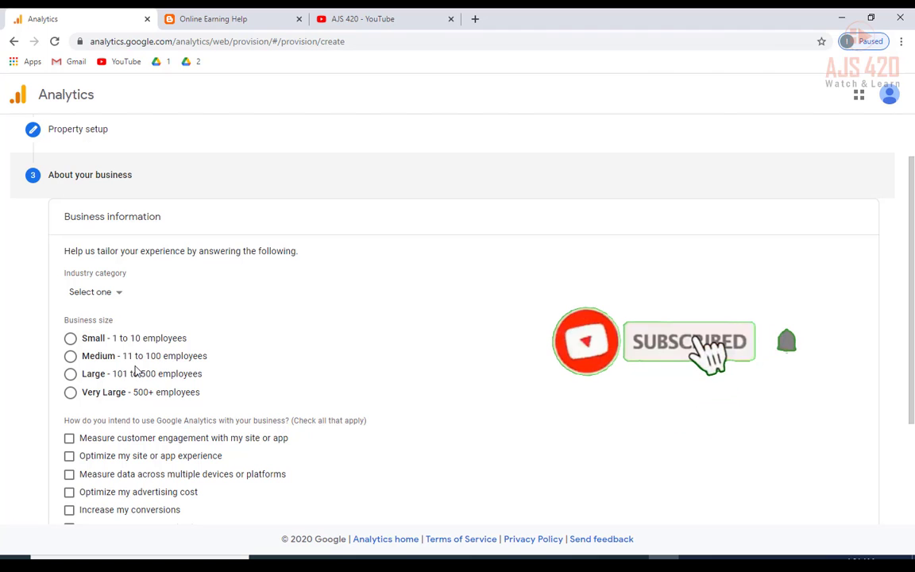
{"action": "left_click", "coordinate": [70, 340]}
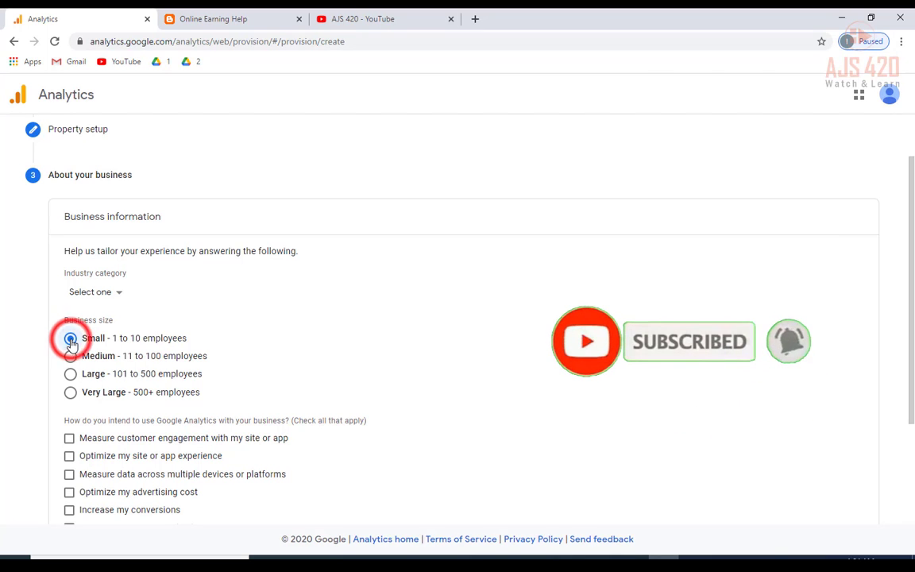
Select every listed purpose for using Google Analytics, from Measure customer engagement through Measure lead generation, except Other.
{"action": "scroll", "coordinate": [111, 338], "scroll_direction": "down", "scroll_amount": 1}
{"action": "scroll", "coordinate": [119, 338], "scroll_direction": "down", "scroll_amount": 1}
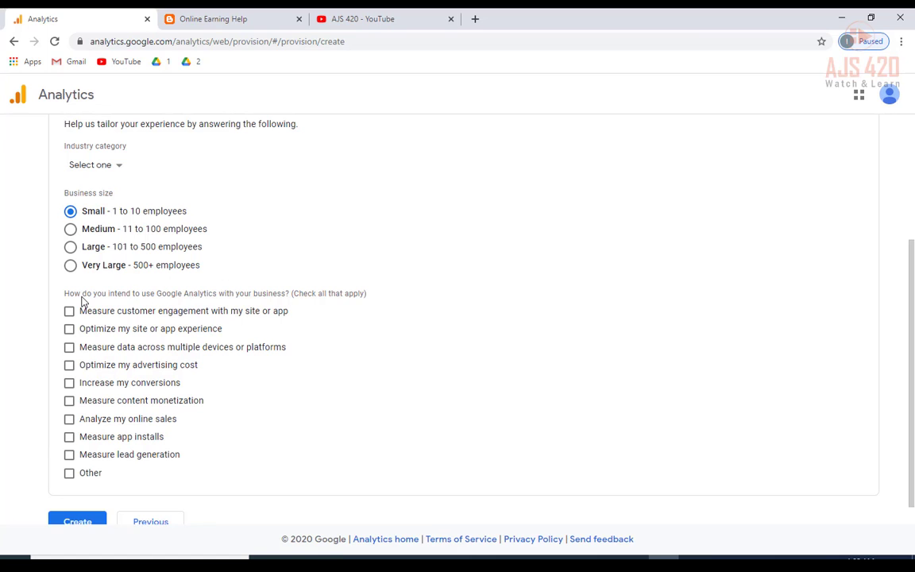
{"action": "left_click_drag", "start_coordinate": [73, 293], "coordinate": [206, 294]}
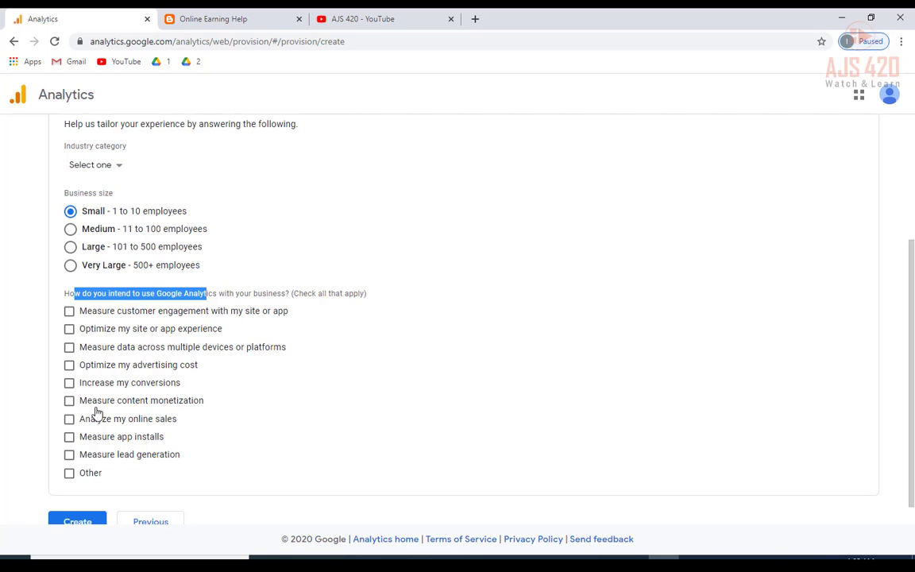
{"action": "left_click", "coordinate": [69, 456]}
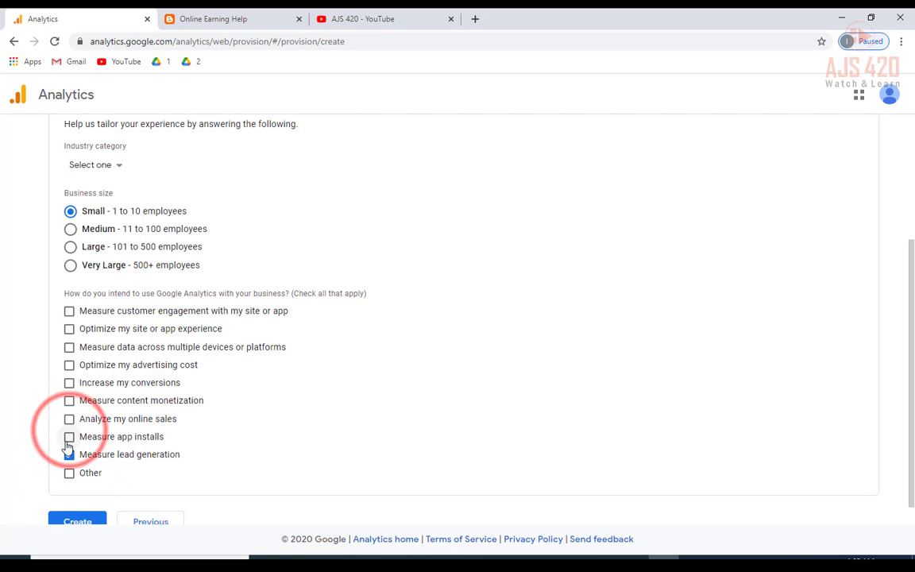
{"action": "left_click", "coordinate": [70, 437]}
{"action": "left_click", "coordinate": [69, 419]}
{"action": "left_click", "coordinate": [69, 400]}
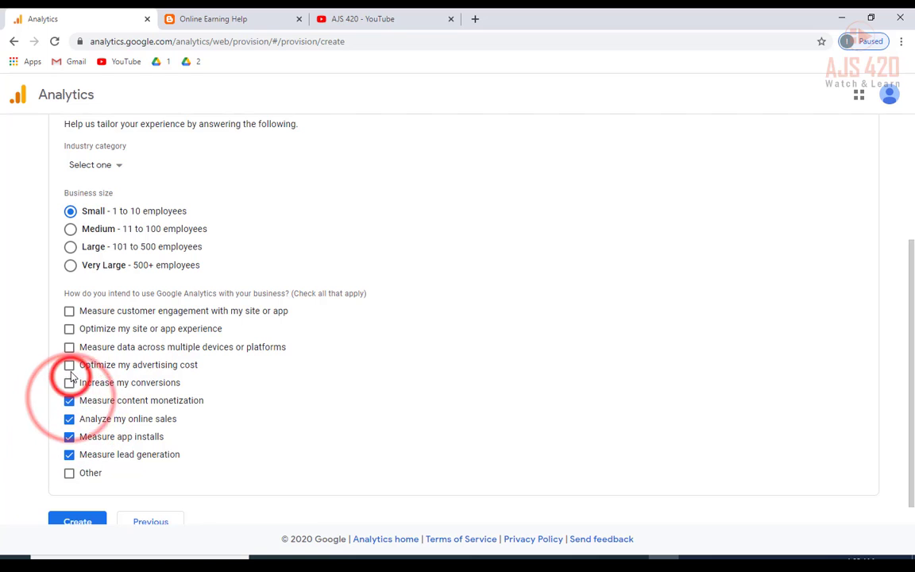
{"action": "left_click", "coordinate": [69, 383]}
{"action": "left_click", "coordinate": [69, 364]}
{"action": "left_click", "coordinate": [69, 347]}
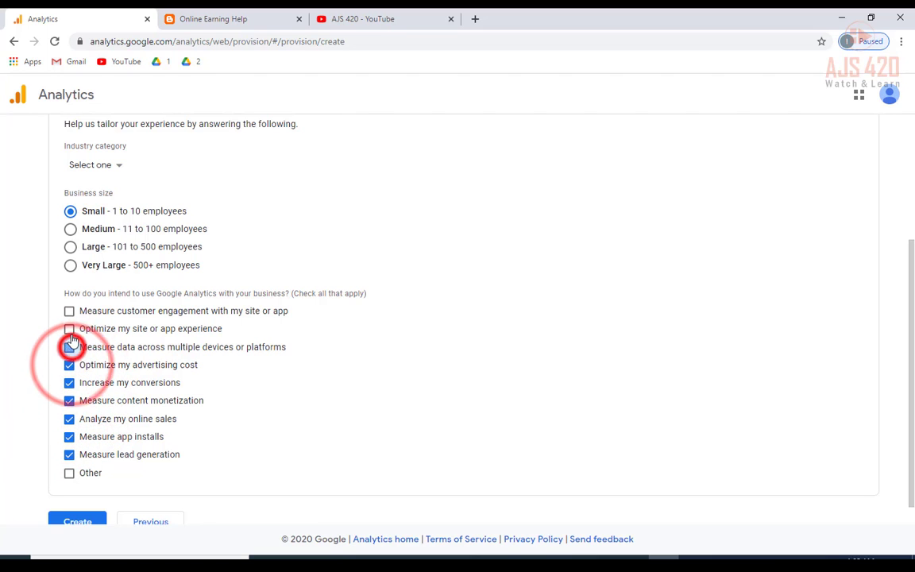
{"action": "left_click", "coordinate": [70, 329]}
{"action": "left_click", "coordinate": [69, 310]}
{"action": "left_click", "coordinate": [69, 472]}
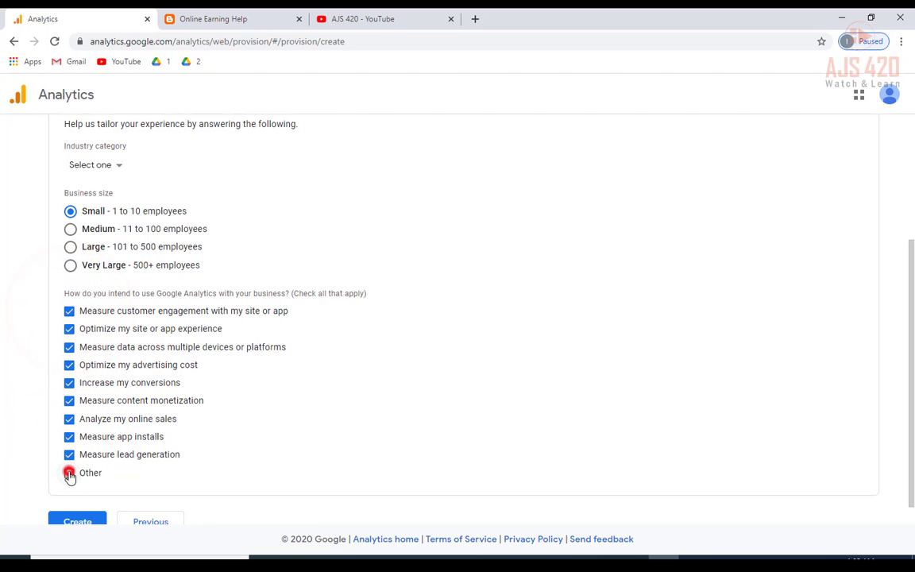
{"action": "scroll", "coordinate": [135, 474], "scroll_direction": "down", "scroll_amount": 1}
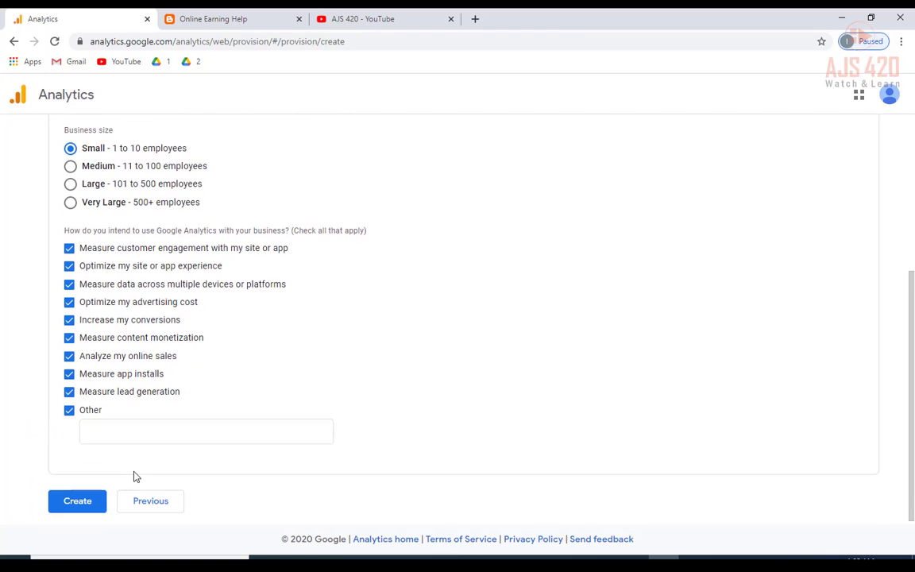
{"action": "left_click", "coordinate": [115, 429]}
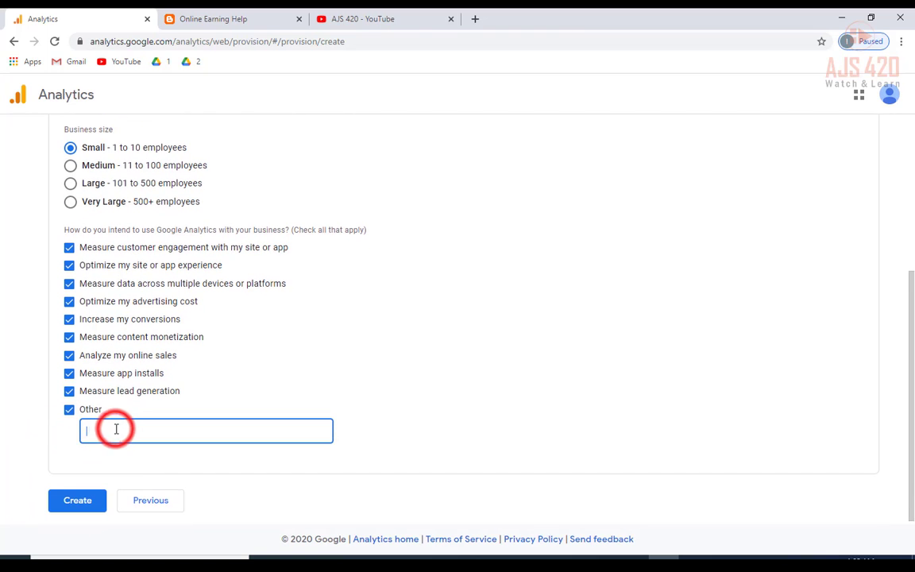
{"action": "left_click", "coordinate": [70, 411]}
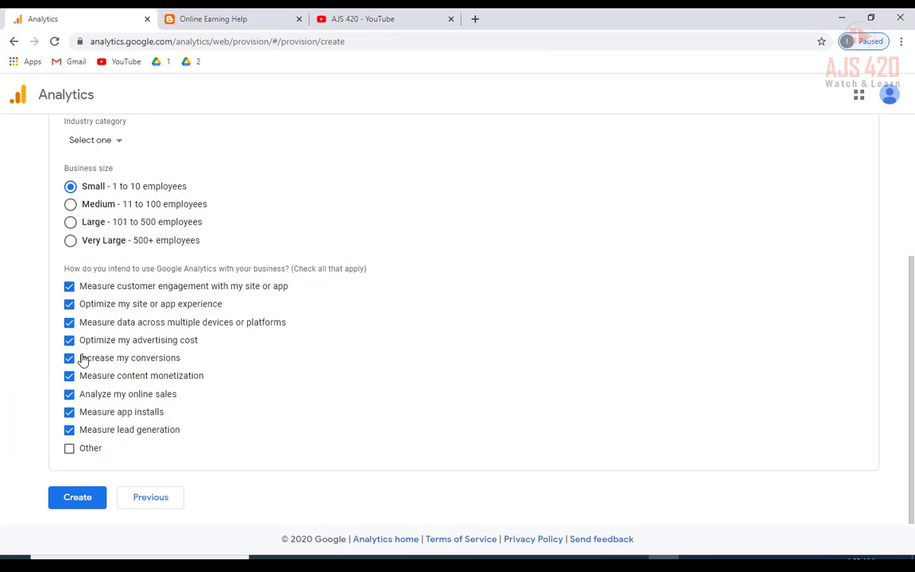
Submit the account for creation and set the country of the Terms of Service Agreement to Bangladesh.
{"action": "left_click", "coordinate": [78, 498]}
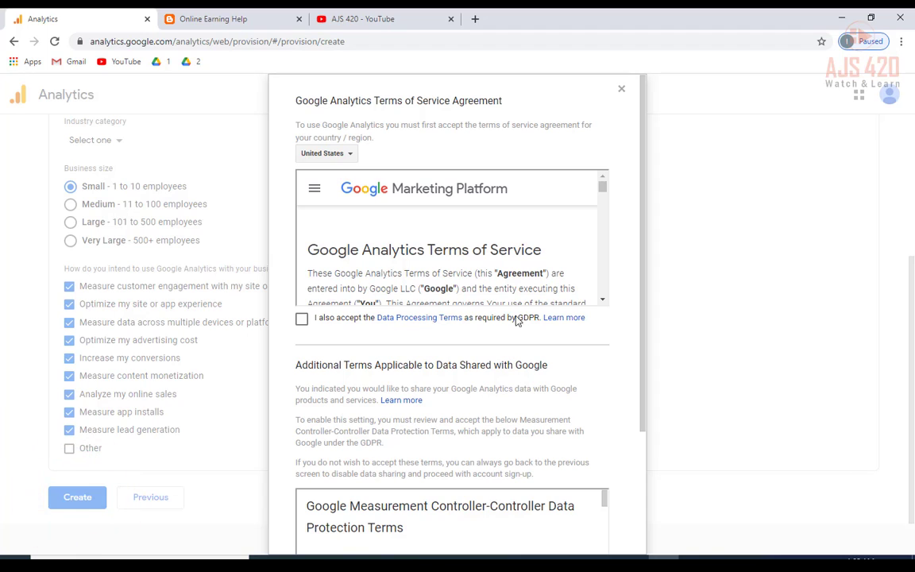
{"action": "left_click", "coordinate": [322, 155]}
{"action": "scroll", "coordinate": [341, 265], "scroll_direction": "down", "scroll_amount": 1}
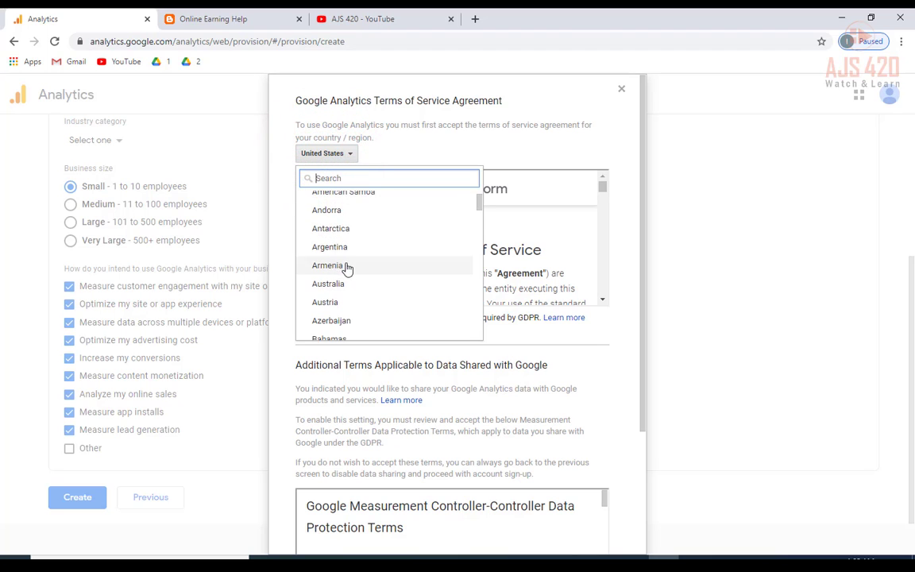
{"action": "scroll", "coordinate": [350, 267], "scroll_direction": "down", "scroll_amount": 3}
{"action": "left_click", "coordinate": [341, 232]}
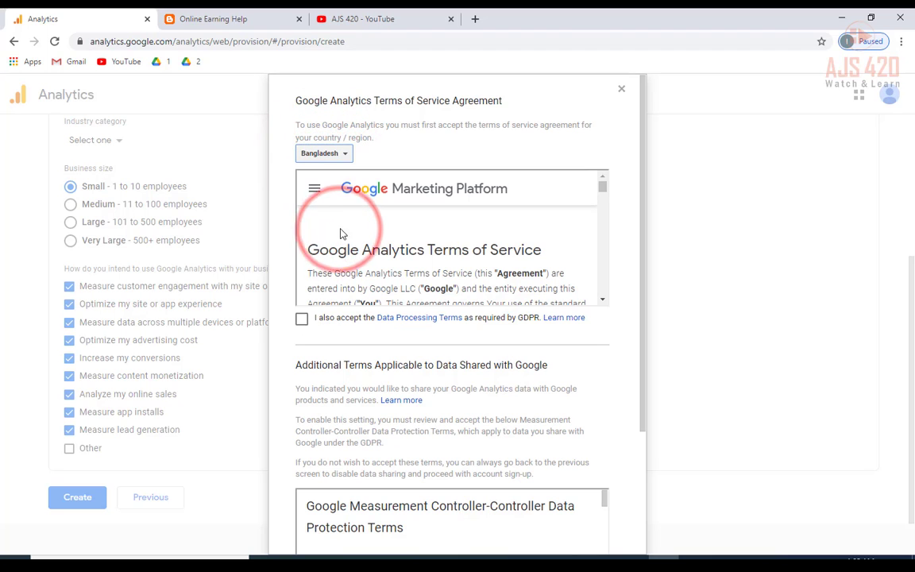
Agree to the Data Processing Terms and the Measurement Controller-Controller Data Protection Terms, and accept the agreement.
{"action": "left_click", "coordinate": [301, 321]}
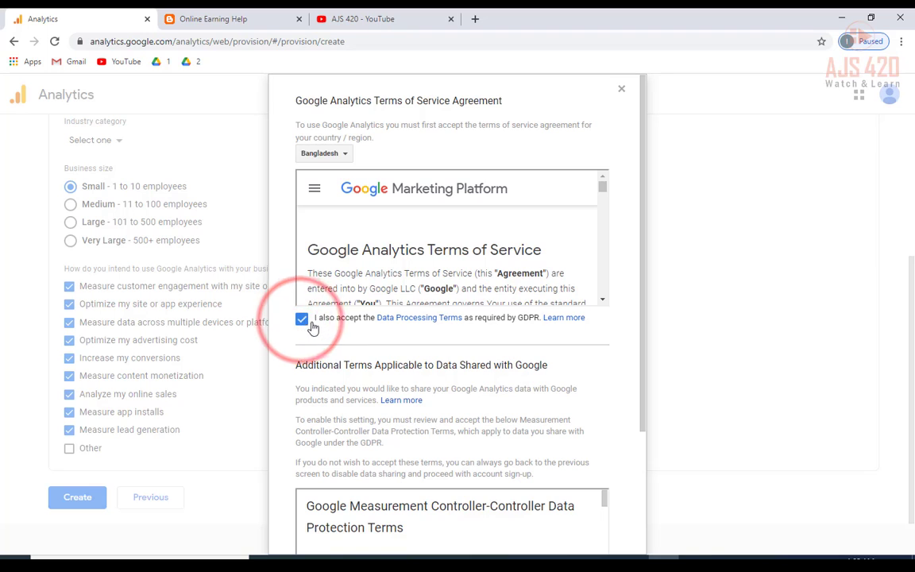
{"action": "scroll", "coordinate": [318, 334], "scroll_direction": "down", "scroll_amount": 3}
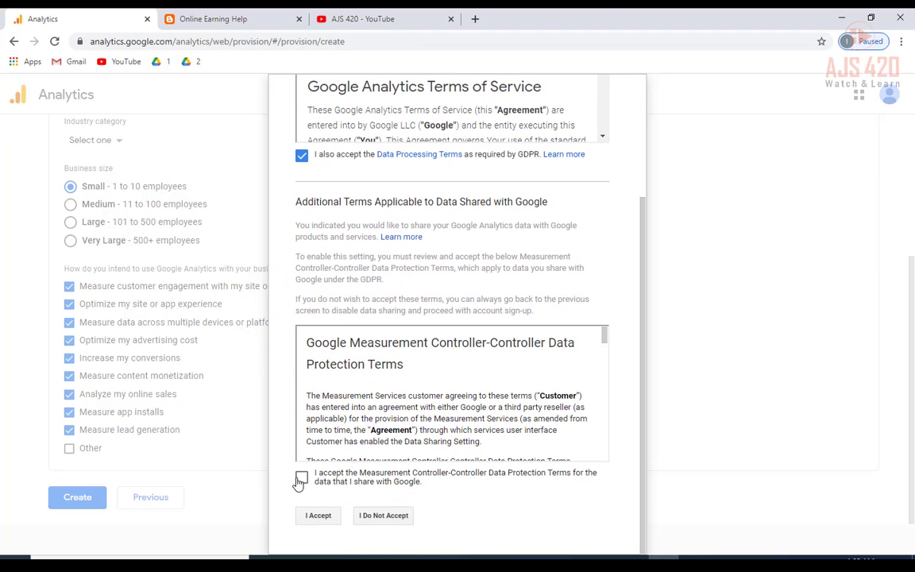
{"action": "left_click", "coordinate": [301, 479]}
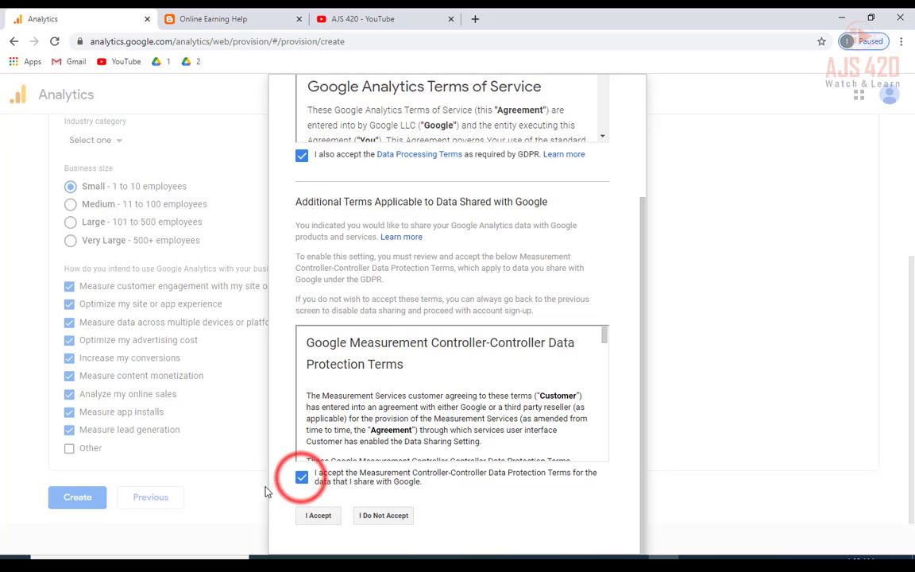
{"action": "left_click", "coordinate": [318, 517]}
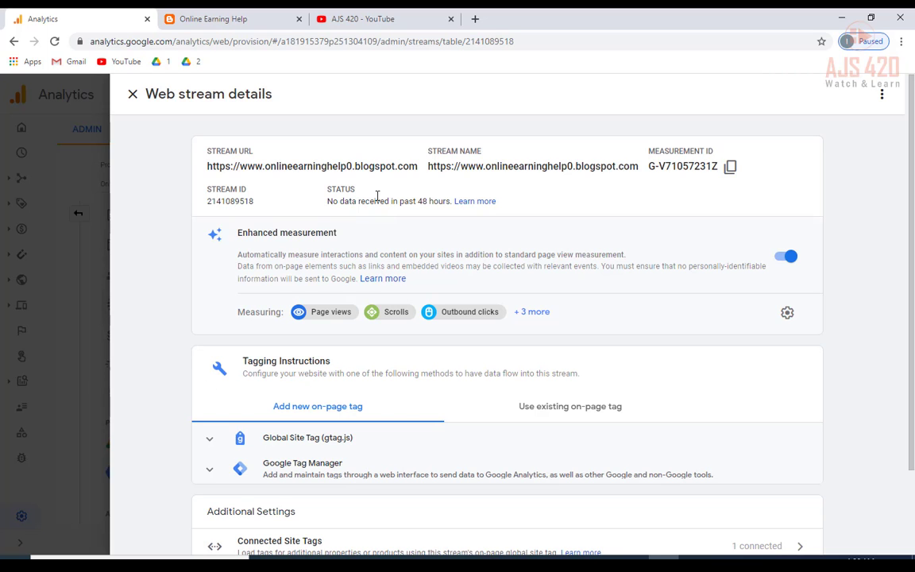
Look over and close the web stream details, and save the email communication preferences with no options selected.
{"action": "scroll", "coordinate": [402, 219], "scroll_direction": "down", "scroll_amount": 2}
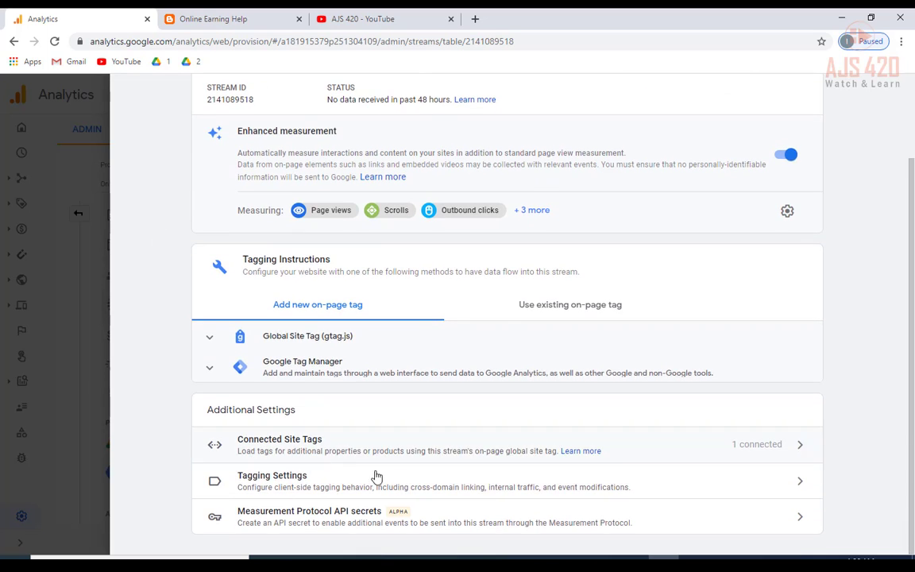
{"action": "scroll", "coordinate": [374, 476], "scroll_direction": "up", "scroll_amount": 2}
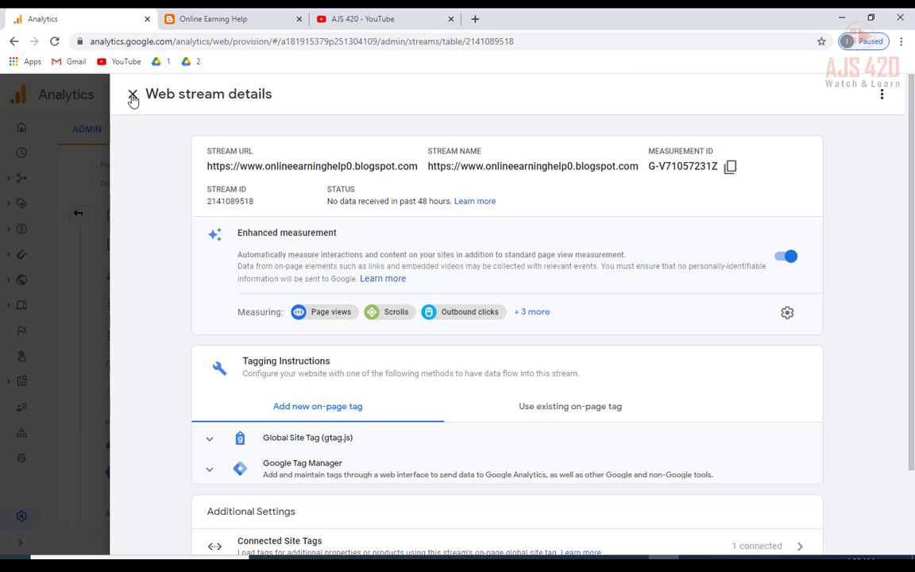
{"action": "left_click", "coordinate": [133, 96]}
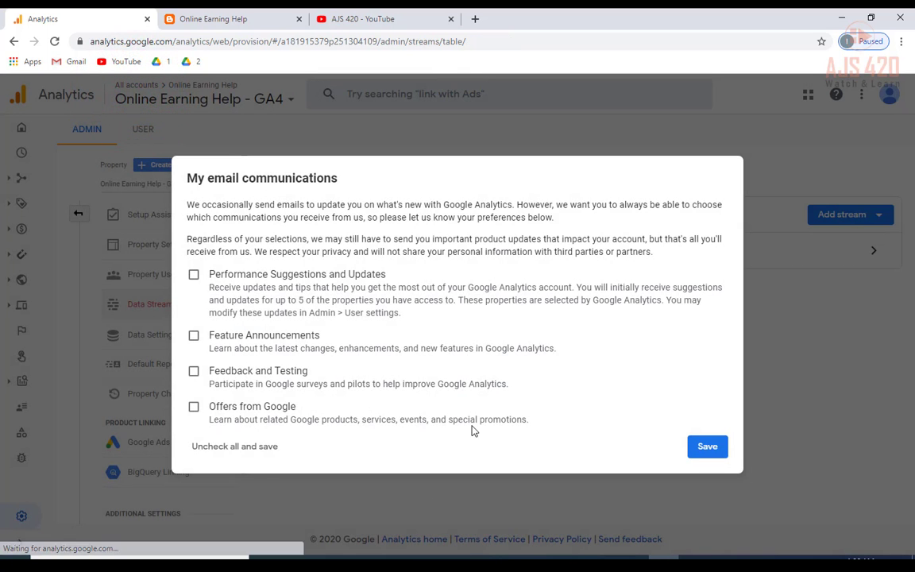
{"action": "left_click", "coordinate": [702, 449]}
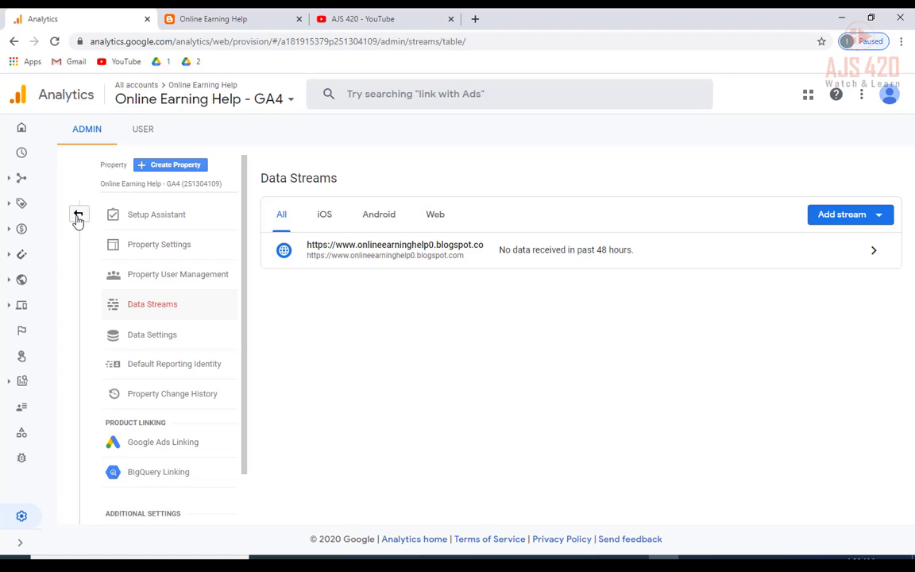
Return to the admin overview, switch to the Online Earning Help Universal Analytics property, and dismiss the mobile app promotion.
{"action": "left_click", "coordinate": [20, 517]}
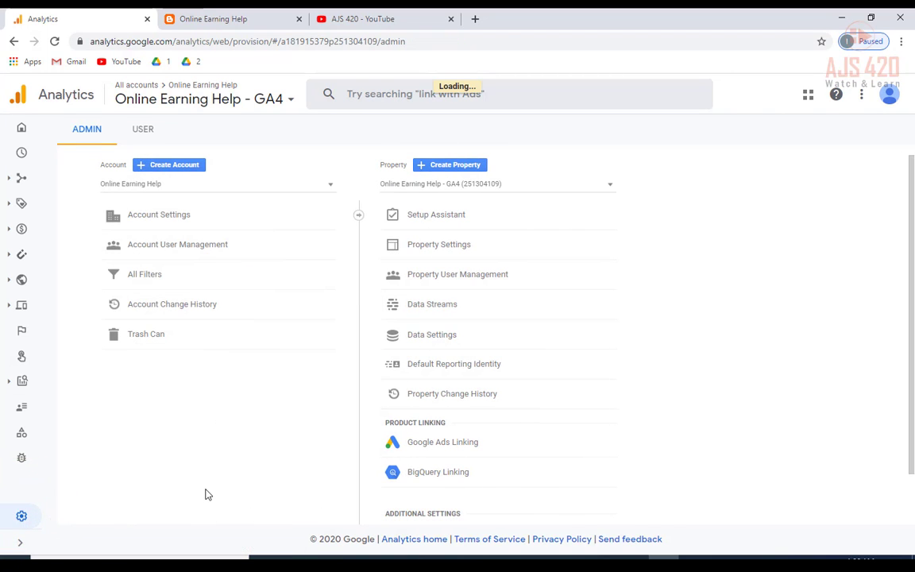
{"action": "left_click", "coordinate": [409, 186]}
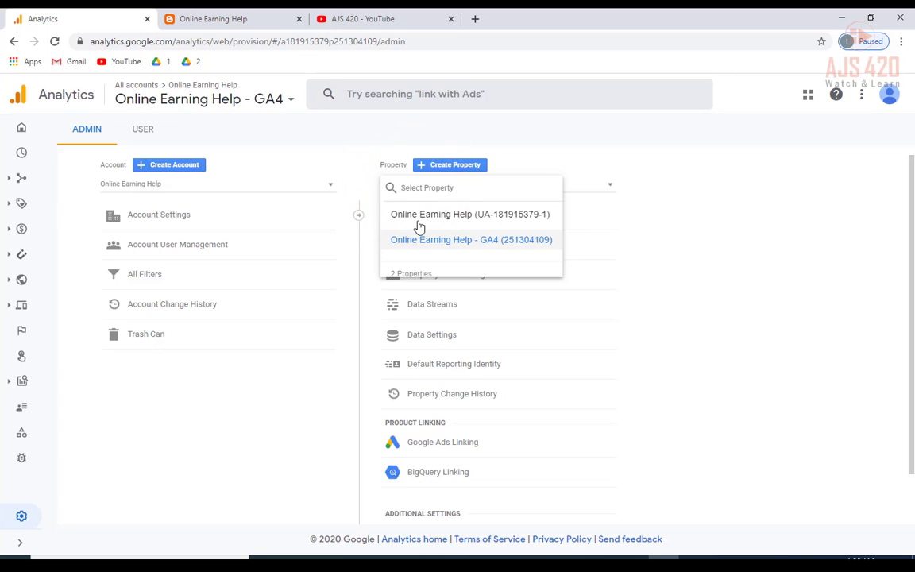
{"action": "left_click", "coordinate": [483, 216]}
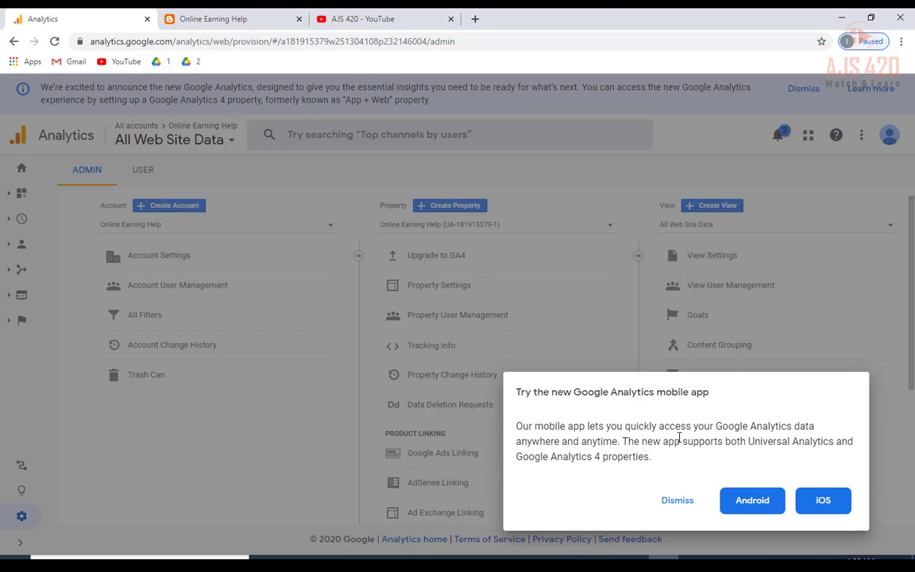
{"action": "left_click", "coordinate": [677, 500]}
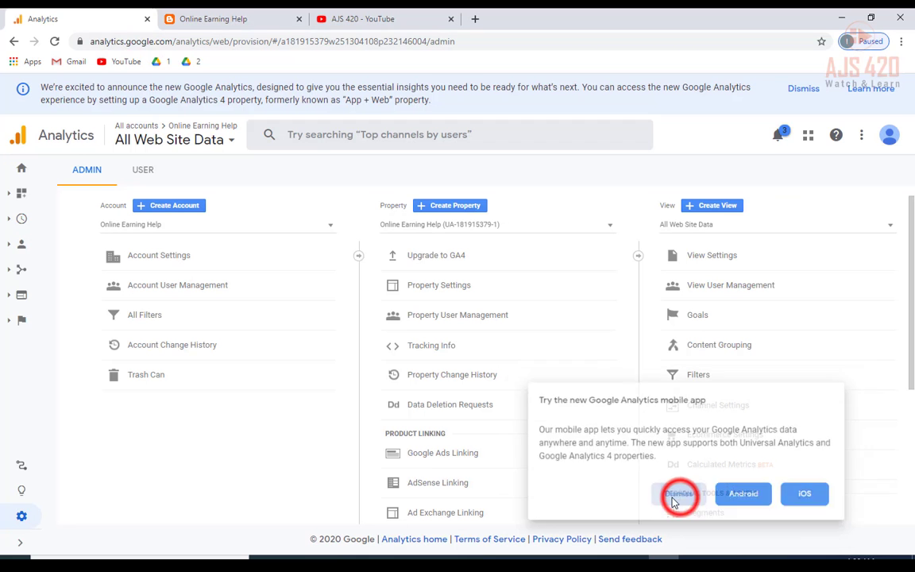
Open the Universal Analytics property's tracking code details and copy its tracking ID.
{"action": "left_click", "coordinate": [427, 350]}
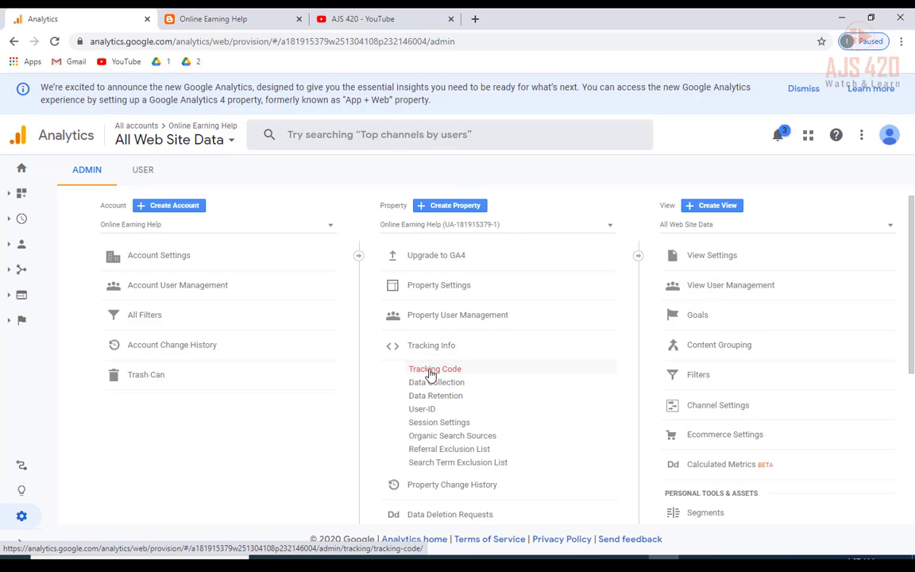
{"action": "left_click", "coordinate": [429, 370]}
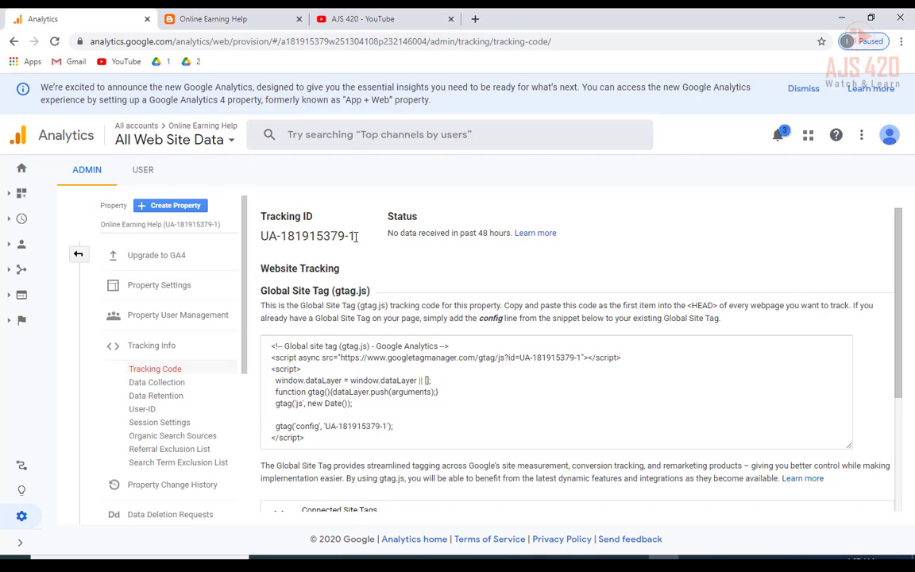
{"action": "left_click_drag", "start_coordinate": [356, 236], "coordinate": [263, 236]}
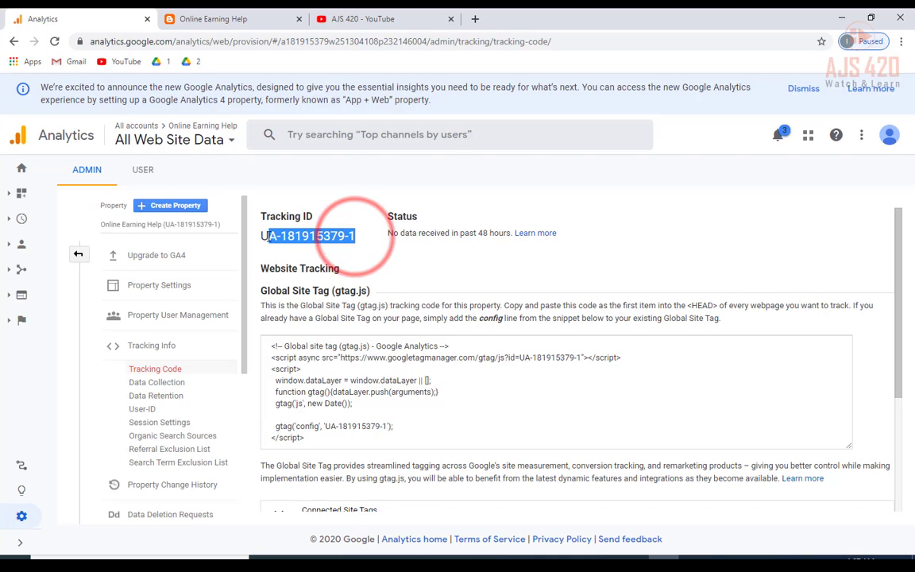
{"action": "right_click", "coordinate": [286, 238]}
{"action": "left_click", "coordinate": [300, 246]}
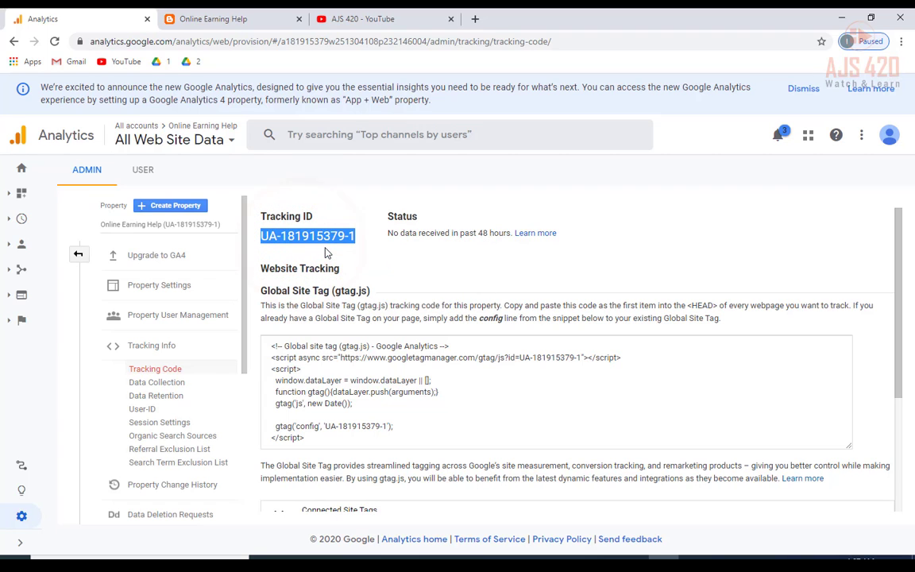
Switch to the Online Earning Help blog settings in Blogger and save the copied tracking ID as the Google Analytics Property ID.
{"action": "left_click", "coordinate": [510, 563]}
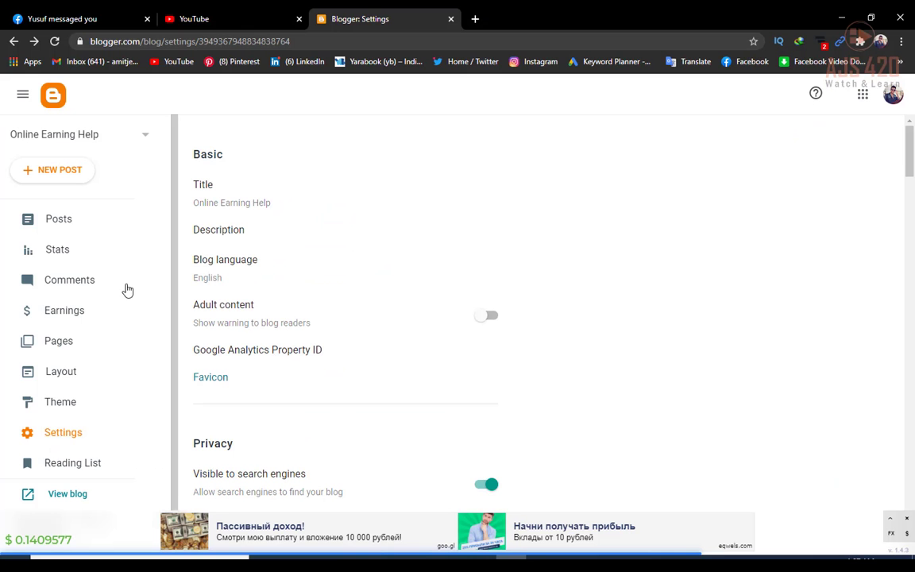
{"action": "left_click", "coordinate": [64, 436]}
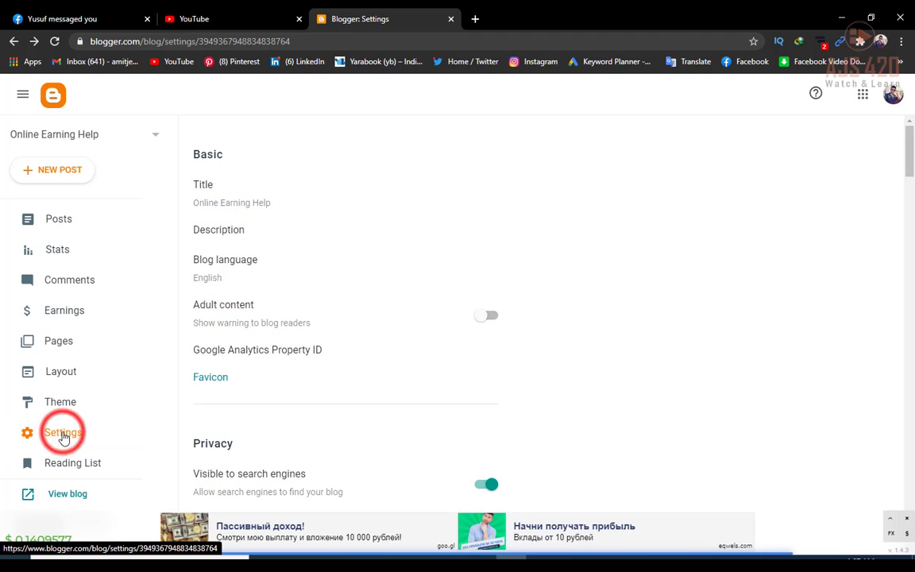
{"action": "double_click", "coordinate": [213, 152]}
{"action": "scroll", "coordinate": [235, 272], "scroll_direction": "down", "scroll_amount": 1}
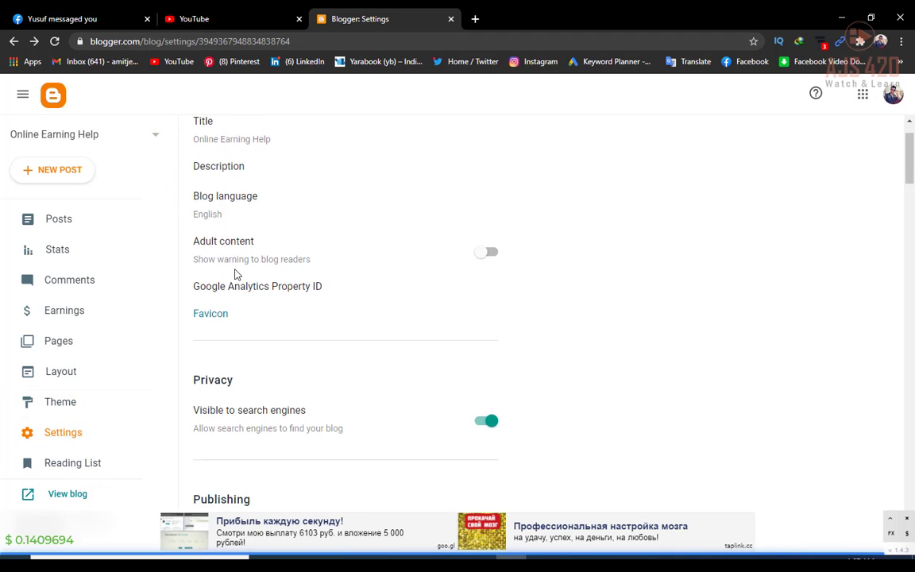
{"action": "left_click", "coordinate": [288, 291]}
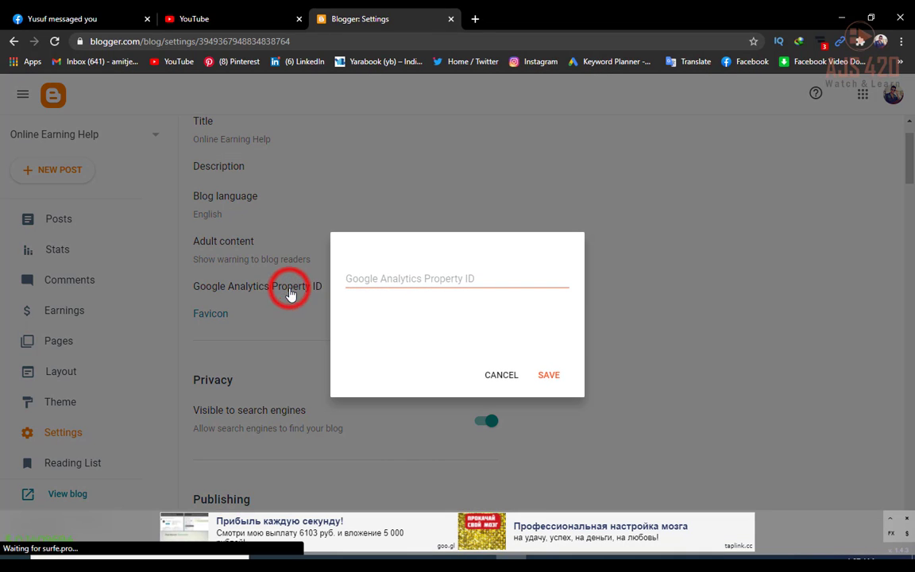
{"action": "left_click", "coordinate": [369, 278]}
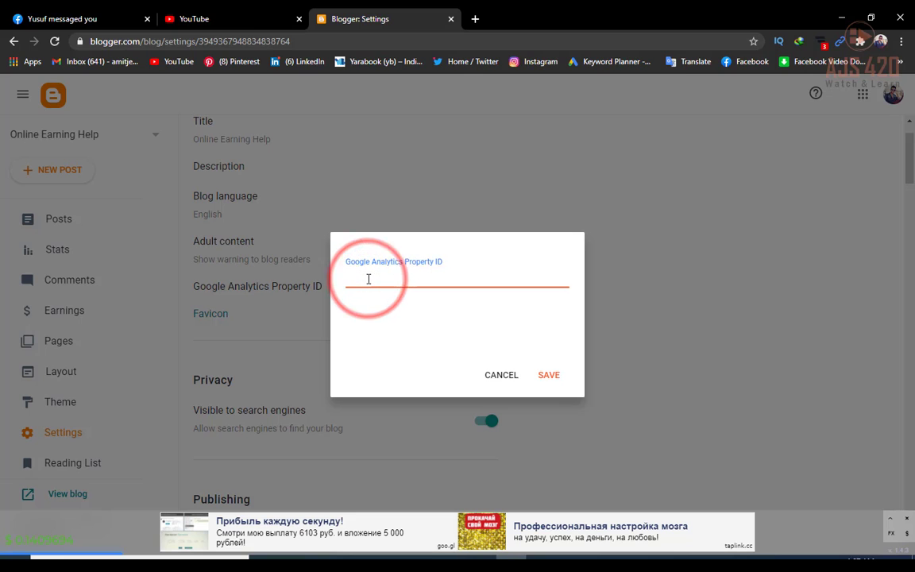
{"action": "key", "text": "ctrl+v"}
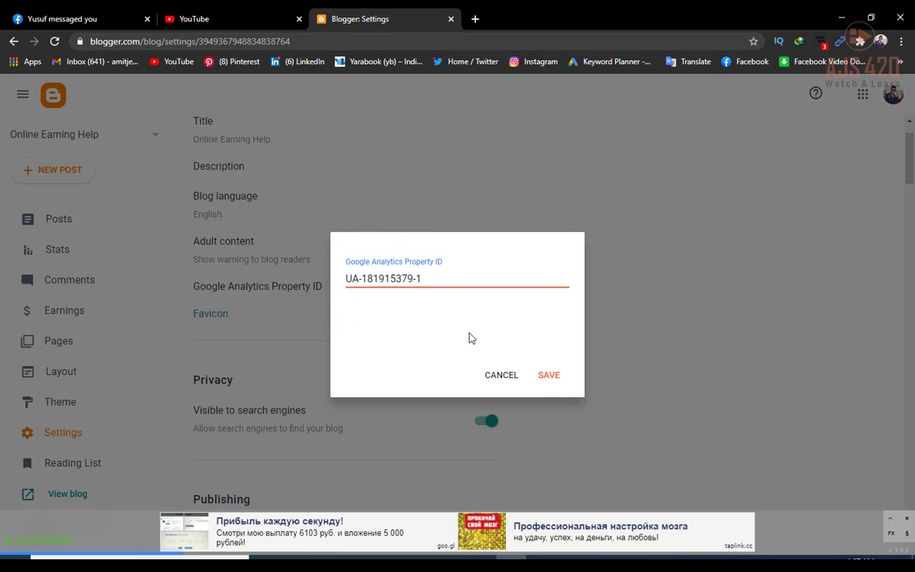
{"action": "left_click", "coordinate": [548, 376]}
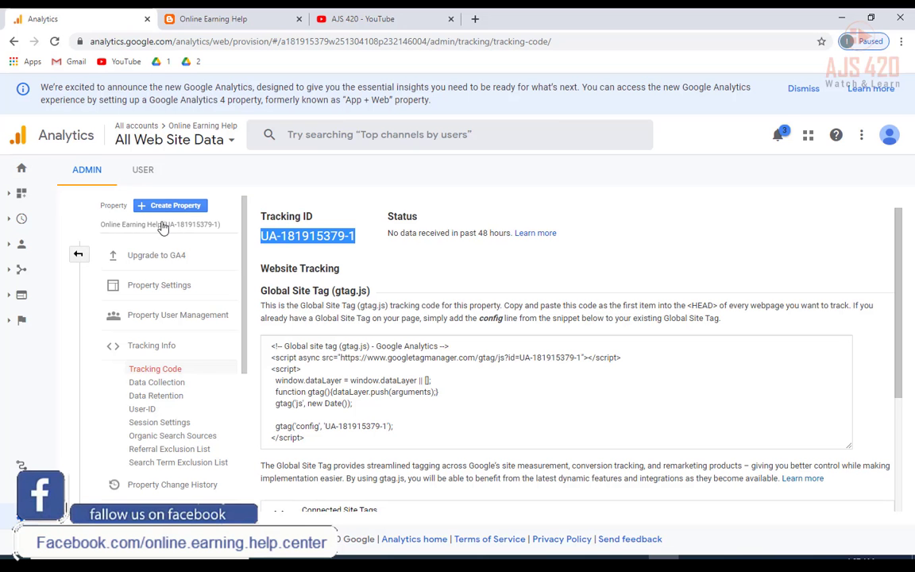
Return to Google Analytics, open its home overview, and check the active users against the open Online Earning Help blog page.
{"action": "left_click", "coordinate": [20, 171]}
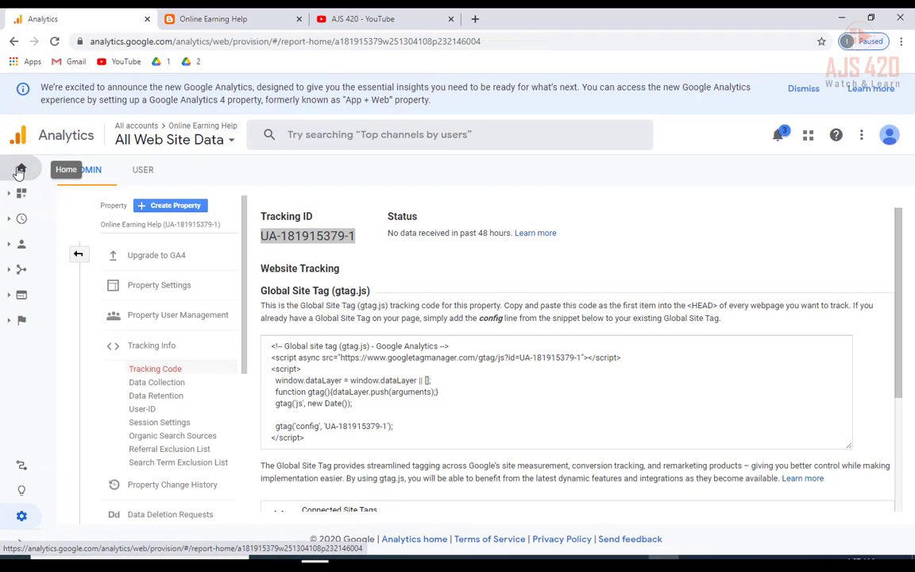
{"action": "left_click", "coordinate": [209, 18]}
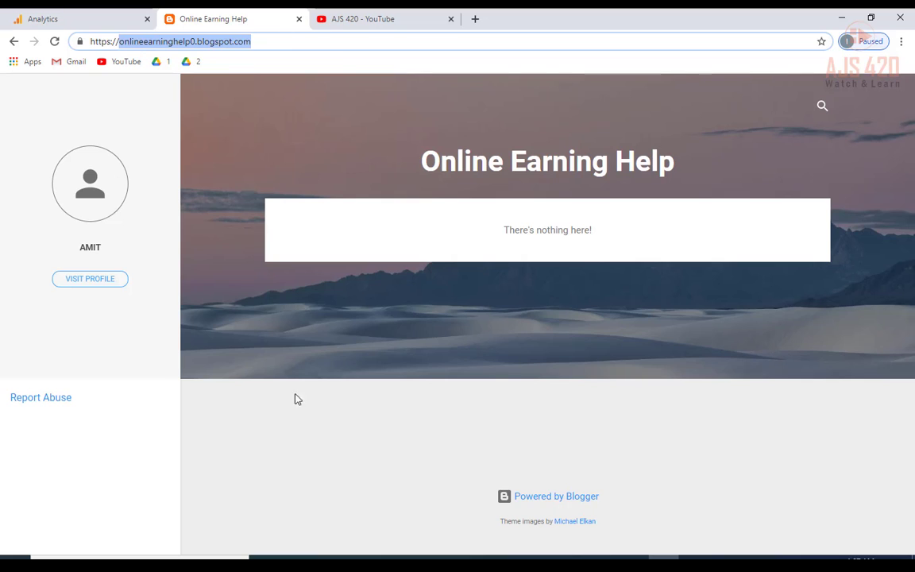
{"action": "left_click", "coordinate": [68, 11]}
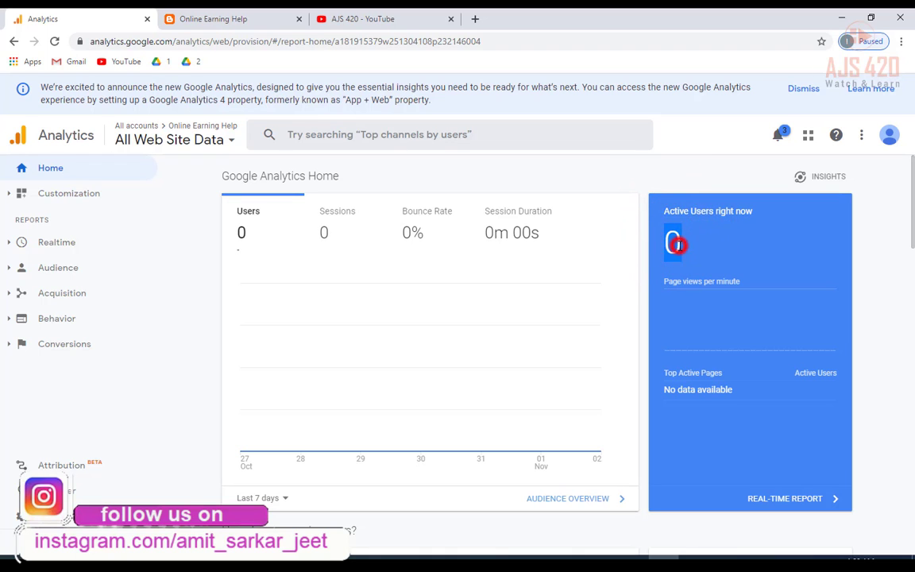
{"action": "left_click", "coordinate": [270, 18]}
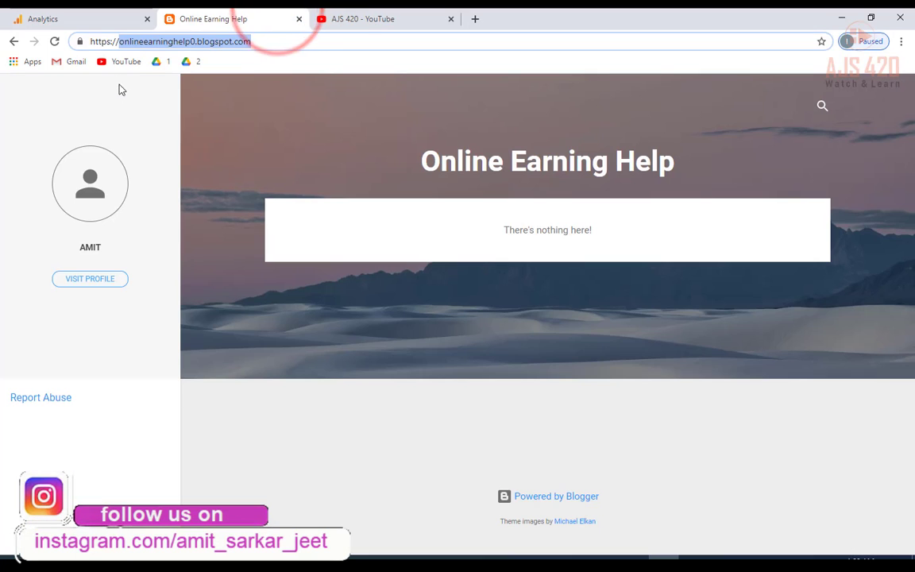
{"action": "left_click", "coordinate": [92, 23]}
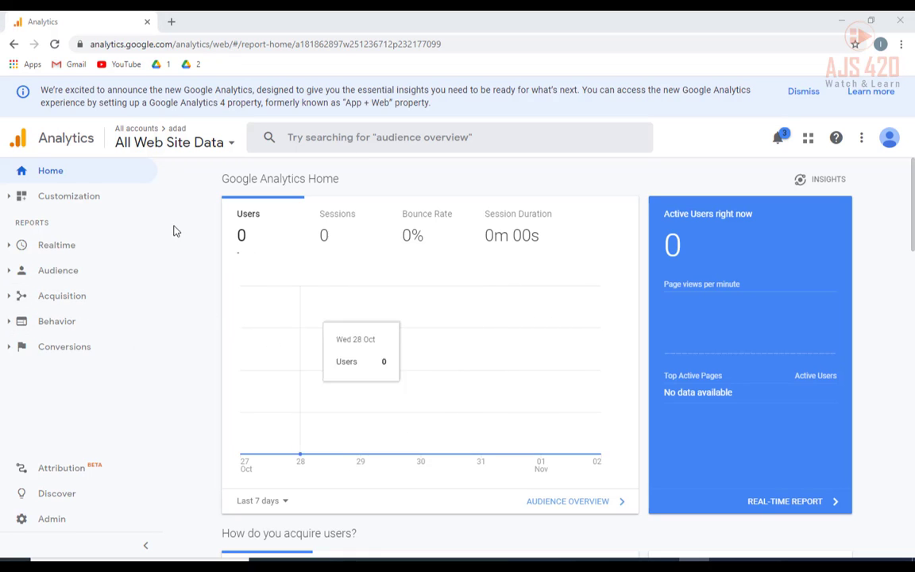
Start a new property from the Analytics admin page, name it "dtyhdf rtgr", and set the reporting country to Bangladesh.
{"action": "left_click", "coordinate": [52, 520]}
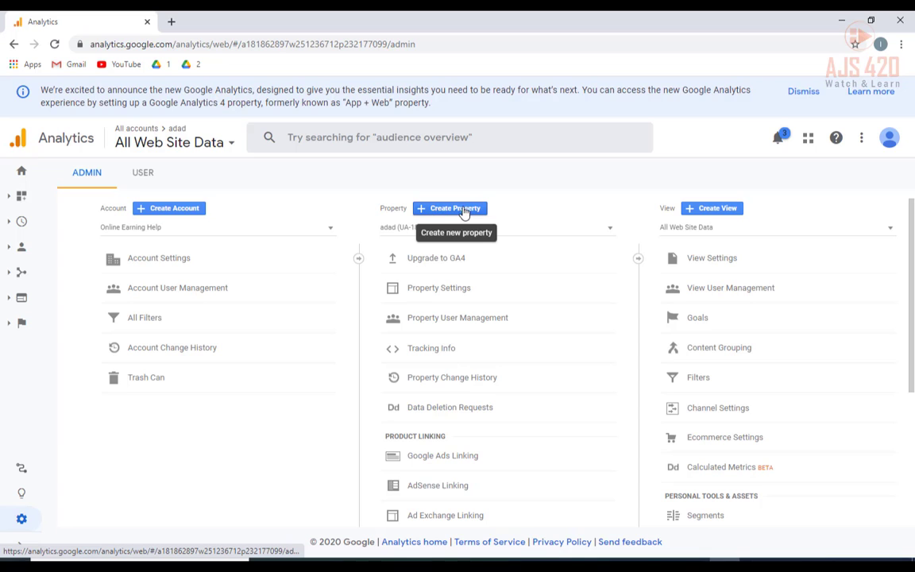
{"action": "left_click", "coordinate": [439, 211]}
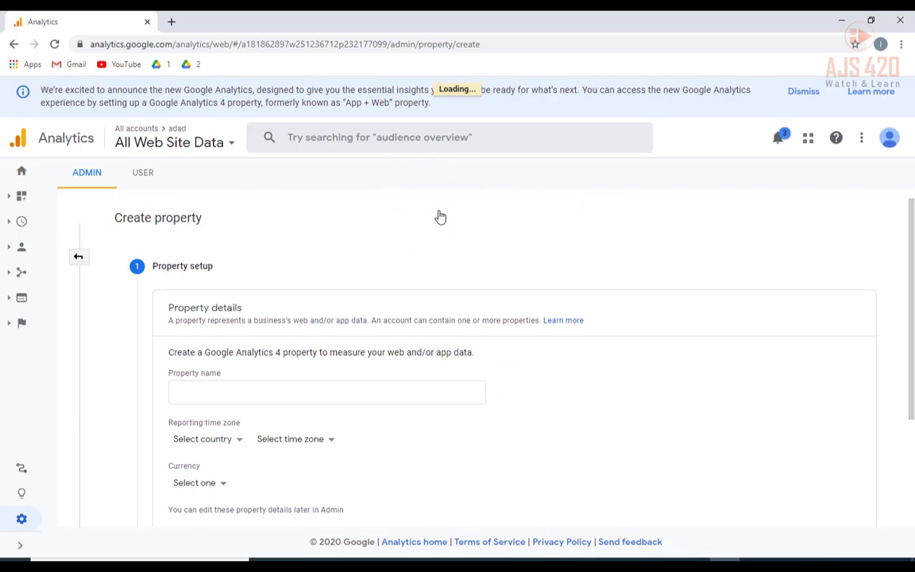
{"action": "left_click", "coordinate": [191, 392]}
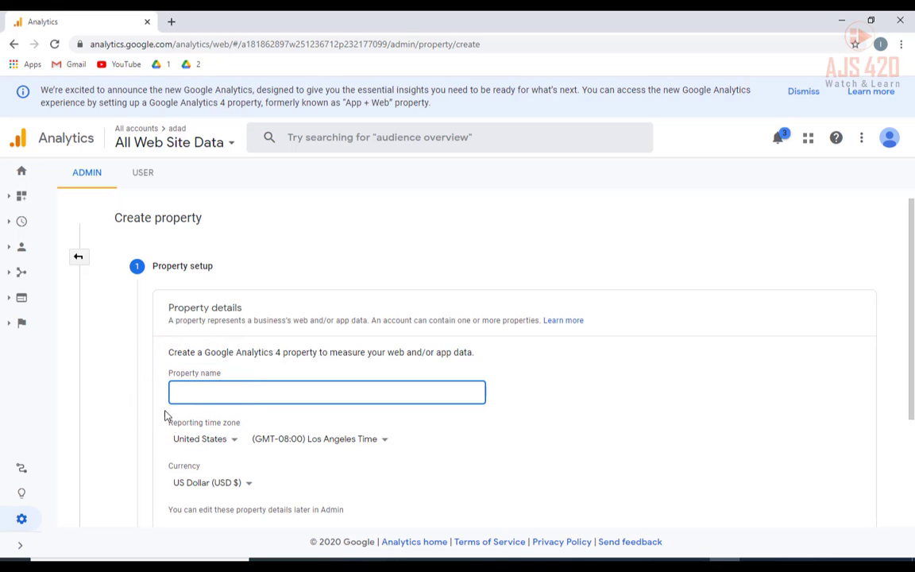
{"action": "left_click", "coordinate": [197, 393]}
{"action": "scroll", "coordinate": [271, 405], "scroll_direction": "down", "scroll_amount": 1}
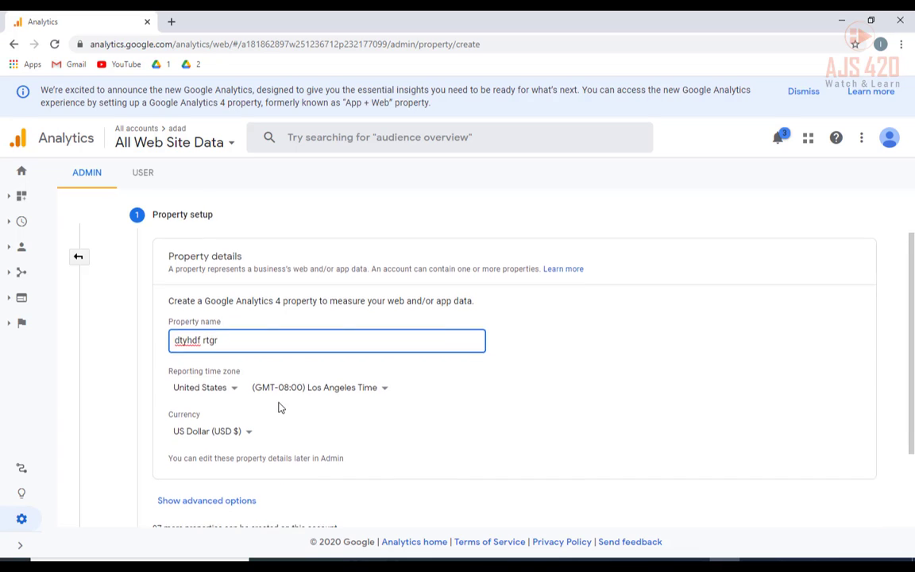
{"action": "left_click", "coordinate": [219, 374]}
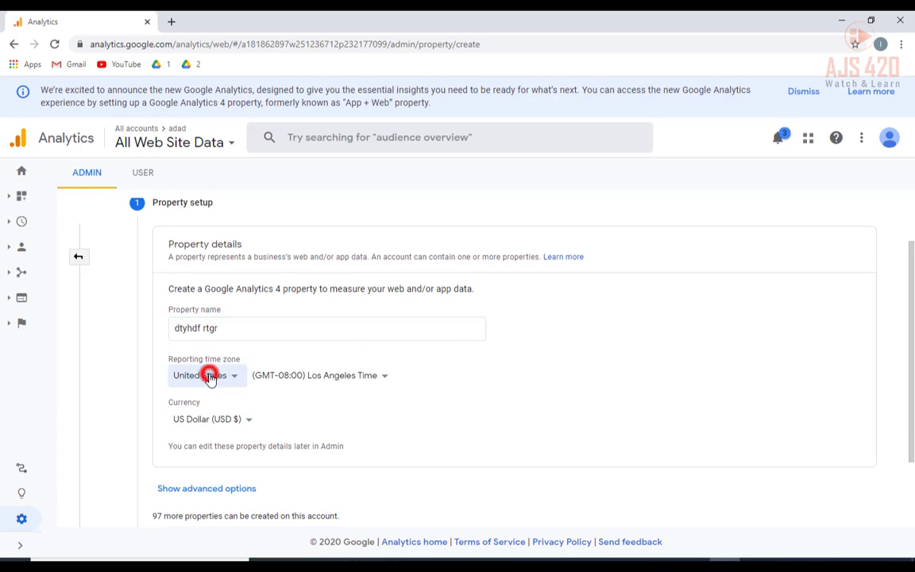
{"action": "scroll", "coordinate": [229, 283], "scroll_direction": "down", "scroll_amount": 1}
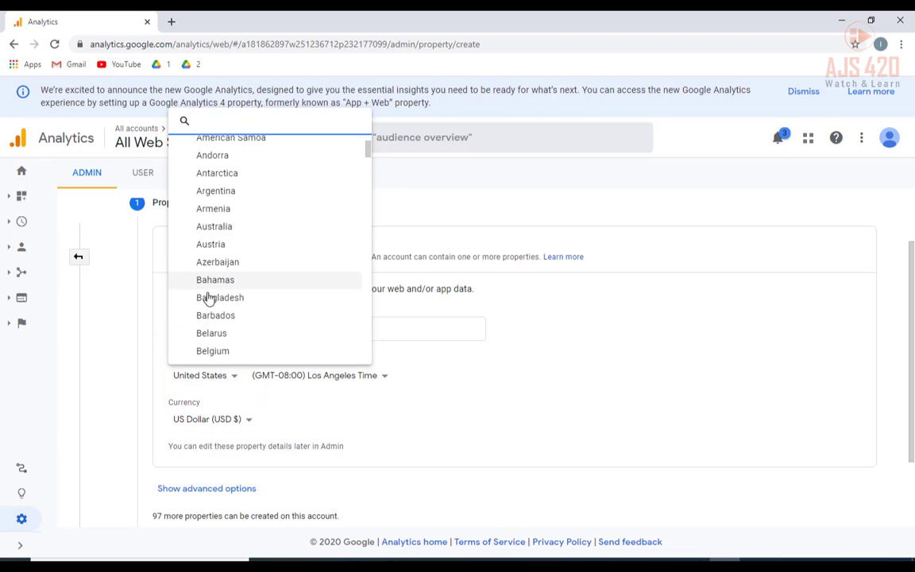
{"action": "left_click", "coordinate": [208, 297]}
Show the advanced options of the new property and enable creating a Universal Analytics property.
{"action": "scroll", "coordinate": [297, 397], "scroll_direction": "down", "scroll_amount": 1}
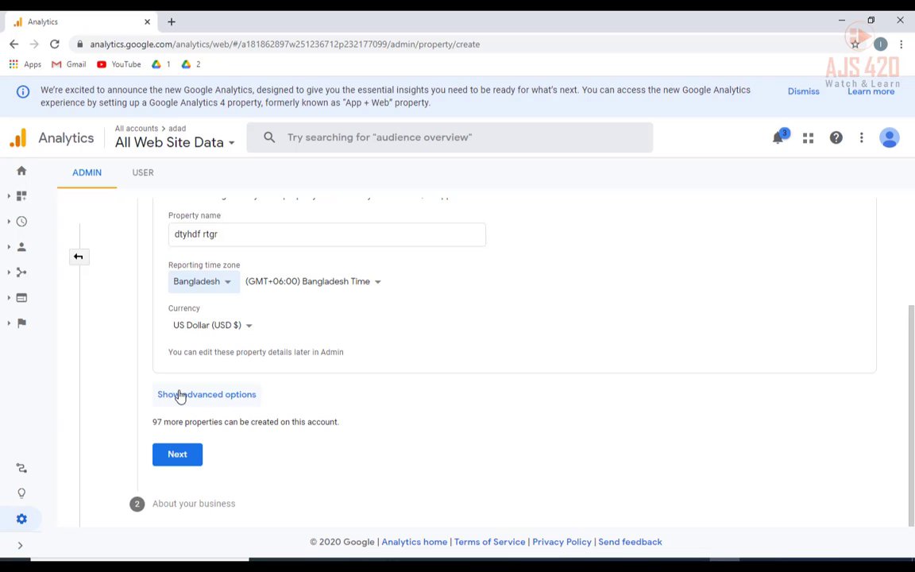
{"action": "left_click", "coordinate": [180, 394]}
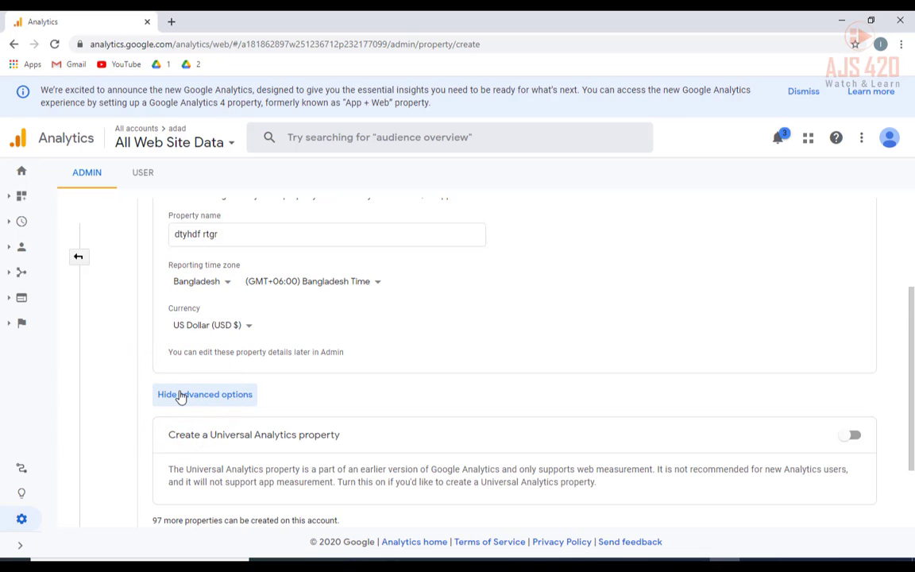
{"action": "scroll", "coordinate": [206, 398], "scroll_direction": "down", "scroll_amount": 1}
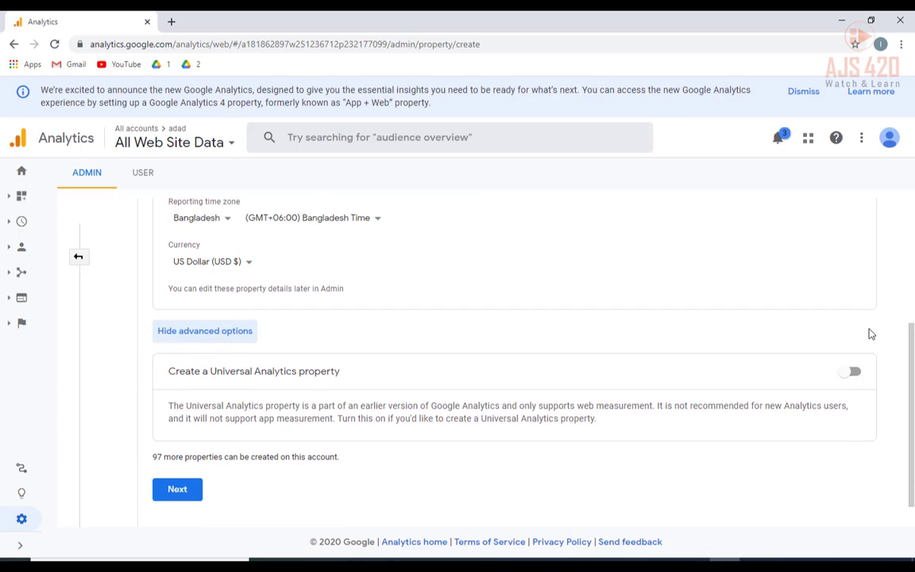
{"action": "left_click", "coordinate": [851, 372]}
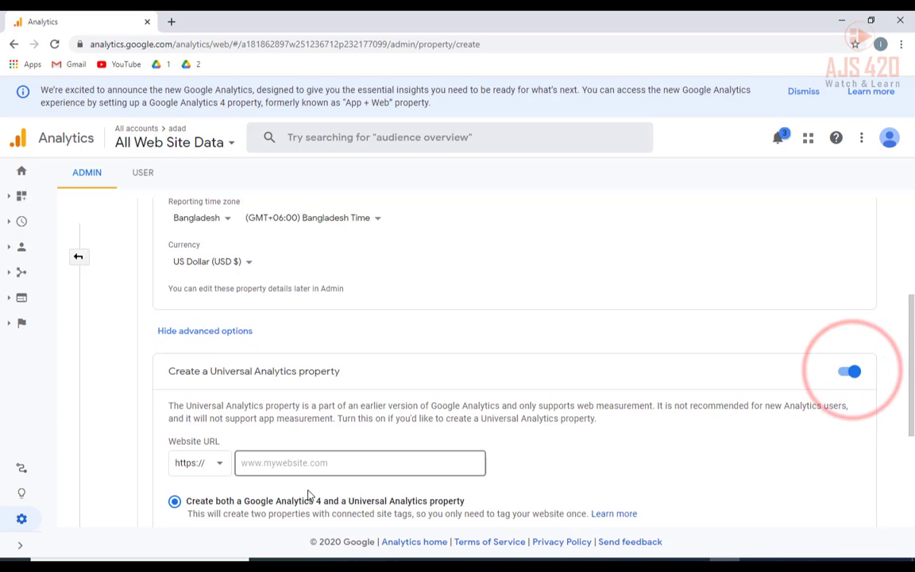
{"action": "left_click", "coordinate": [282, 463]}
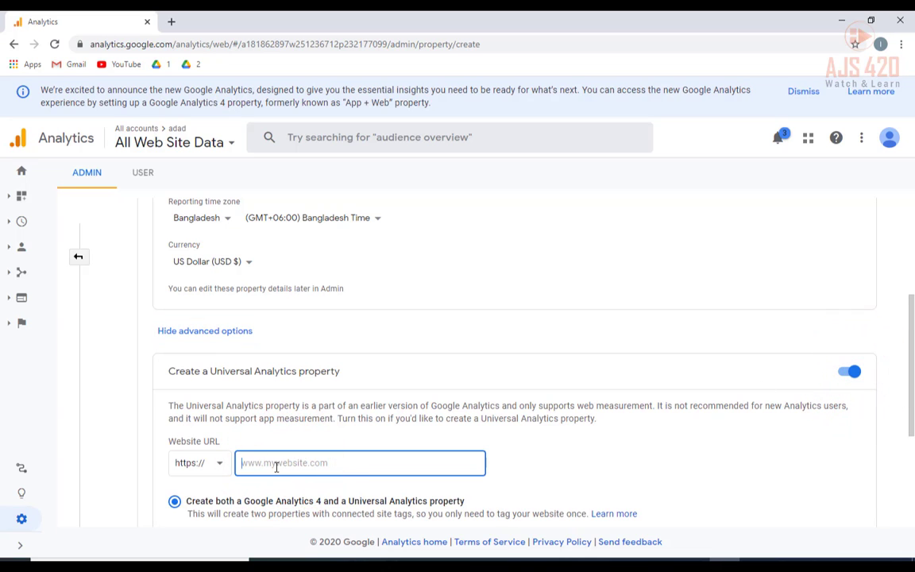
{"action": "left_click", "coordinate": [191, 465]}
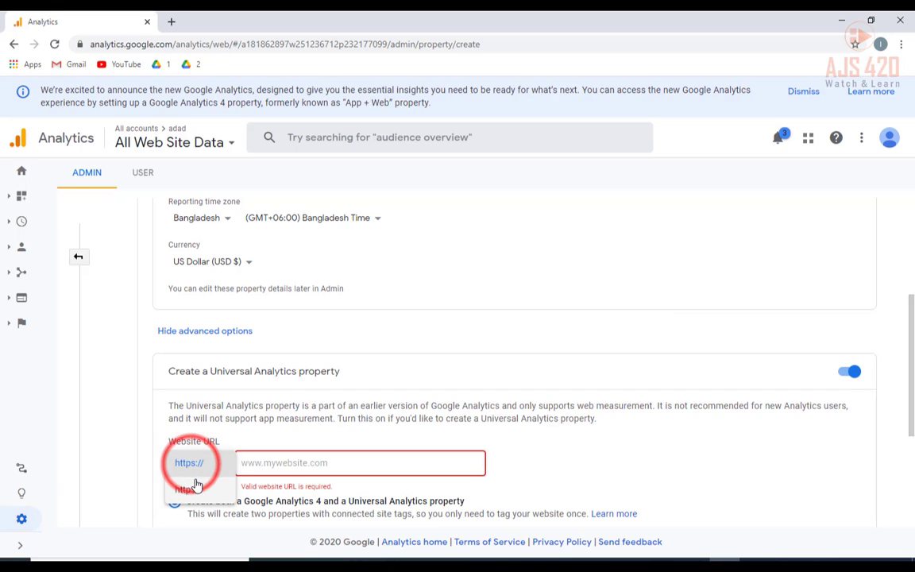
{"action": "left_click", "coordinate": [190, 492]}
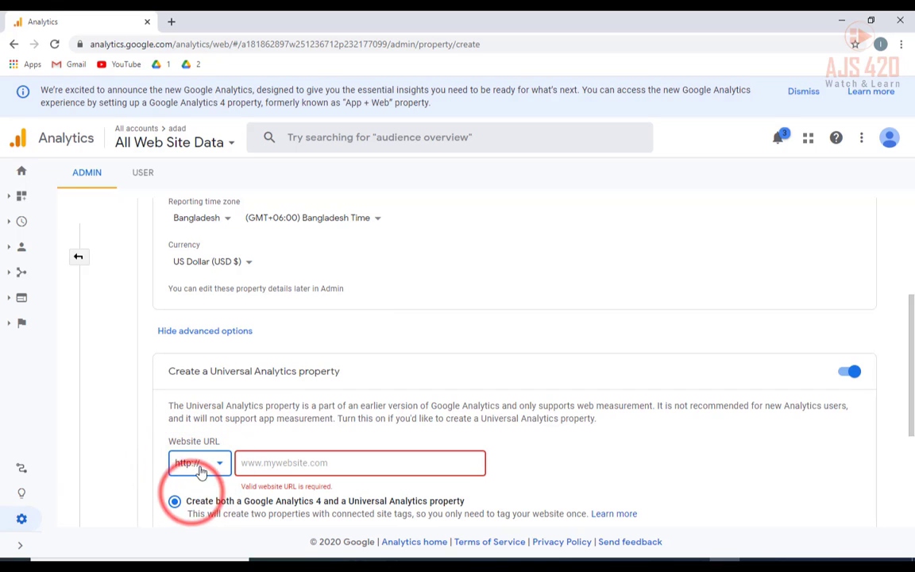
{"action": "left_click", "coordinate": [191, 462]}
{"action": "left_click", "coordinate": [189, 437]}
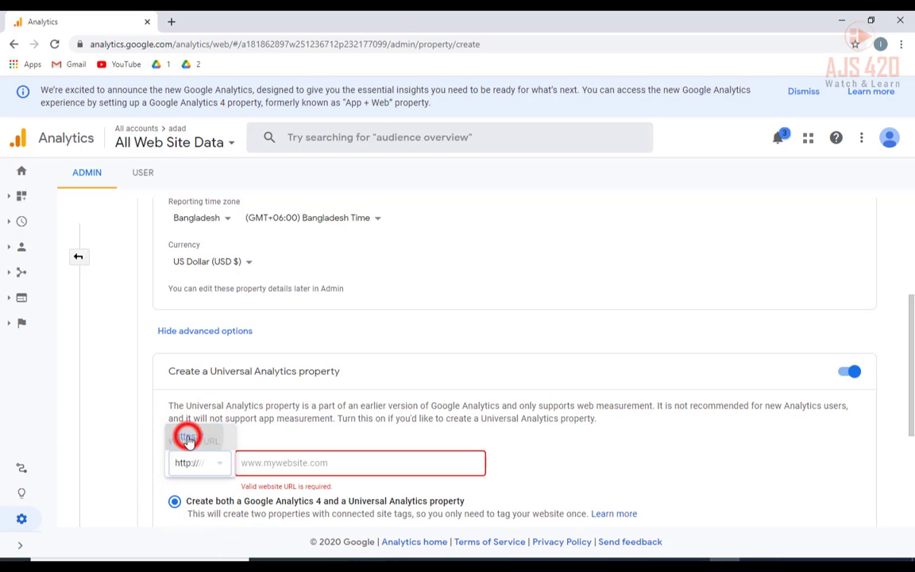
{"action": "left_click", "coordinate": [246, 462]}
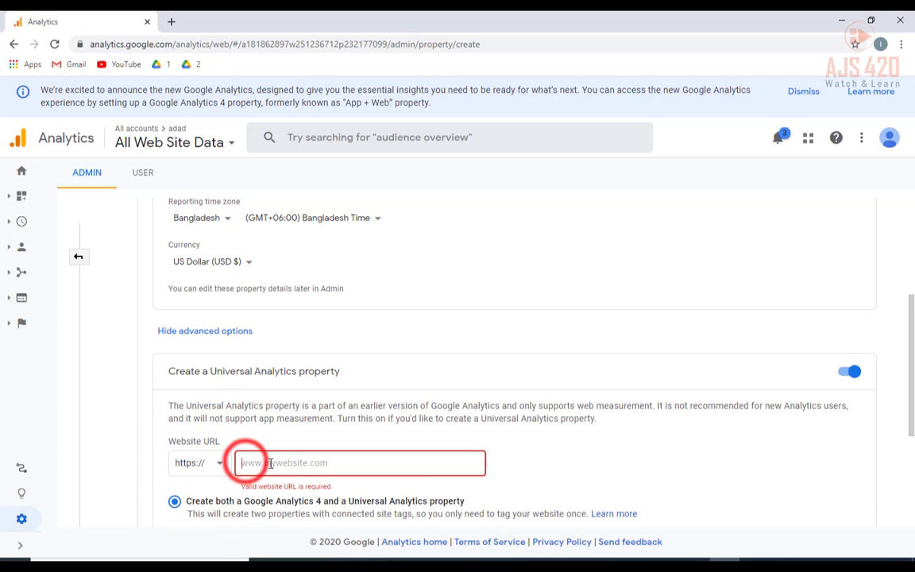
{"action": "left_click", "coordinate": [332, 464]}
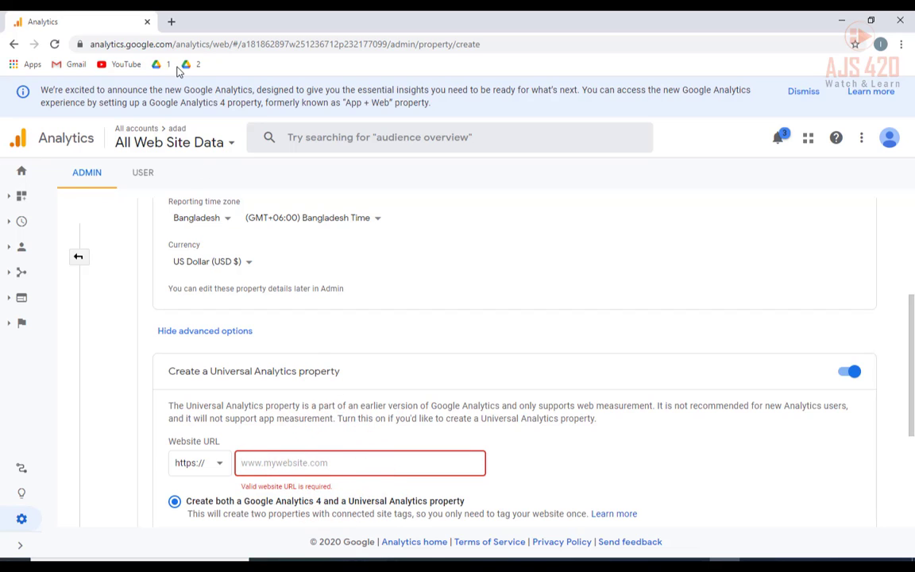
{"action": "type", "text": "https://onlineearninghelp0.blogspot.com/"}
{"action": "left_click_drag", "start_coordinate": [270, 463], "coordinate": [239, 462]}
{"action": "left_click", "coordinate": [204, 469]}
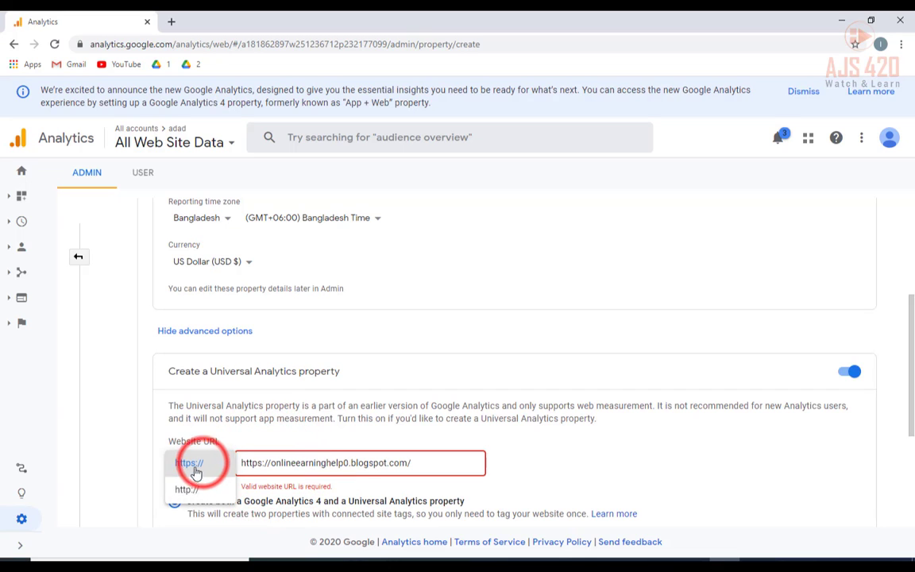
{"action": "left_click", "coordinate": [194, 465]}
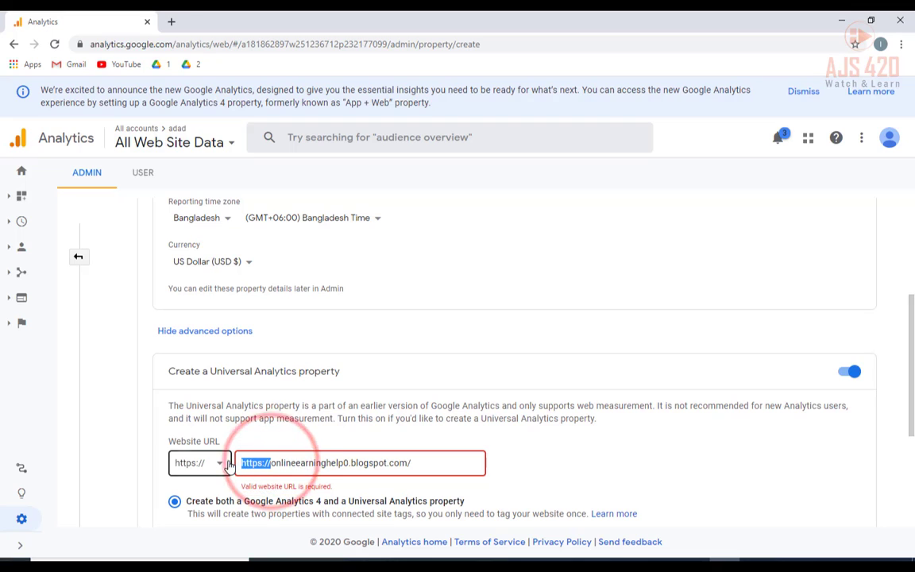
{"action": "key", "text": "BackSpace"}
{"action": "type", "text": "www"}
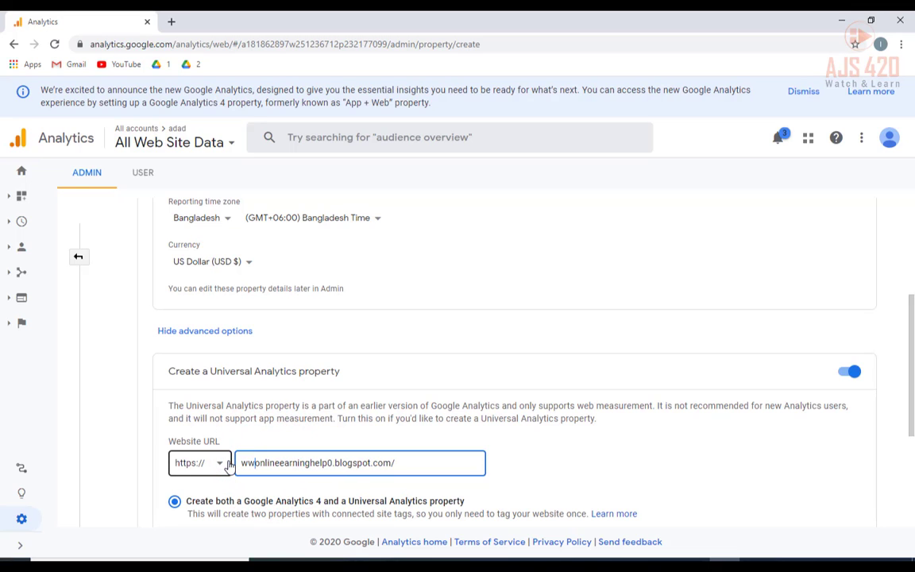
{"action": "type", "text": "."}
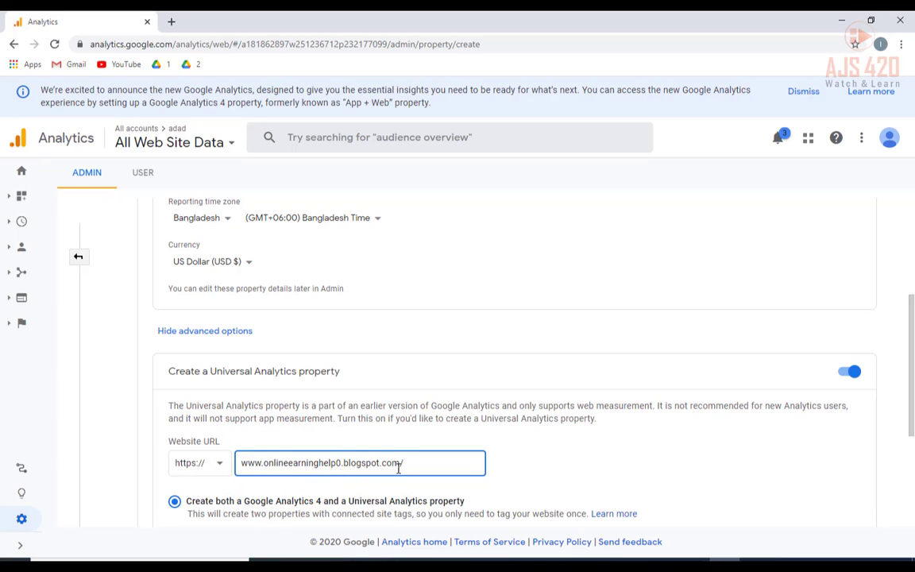
{"action": "left_click", "coordinate": [423, 462]}
{"action": "key", "text": "BackSpace"}
Keep both a Google Analytics 4 and a Universal Analytics property, continue to the business information, and choose the Small business size.
{"action": "scroll", "coordinate": [427, 453], "scroll_direction": "down", "scroll_amount": 3}
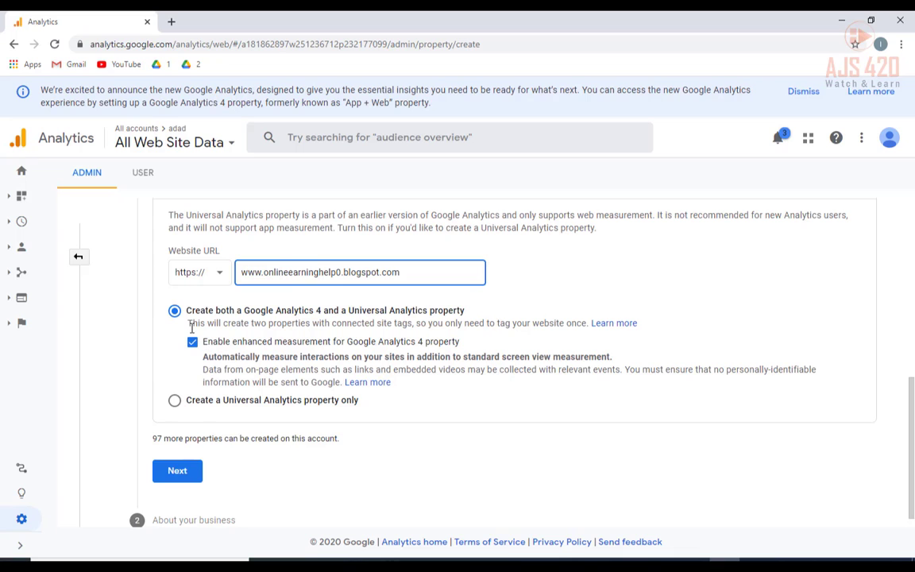
{"action": "left_click", "coordinate": [173, 471]}
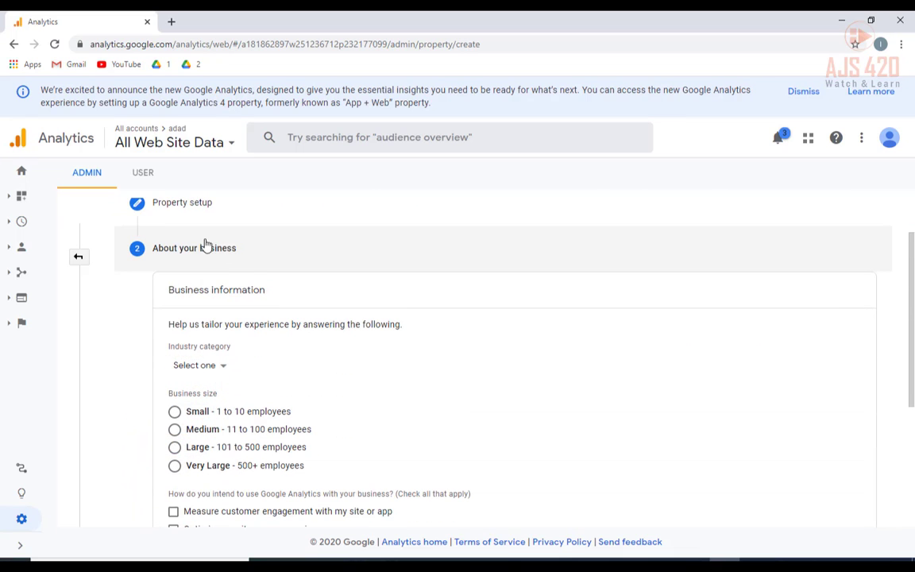
{"action": "left_click", "coordinate": [175, 412]}
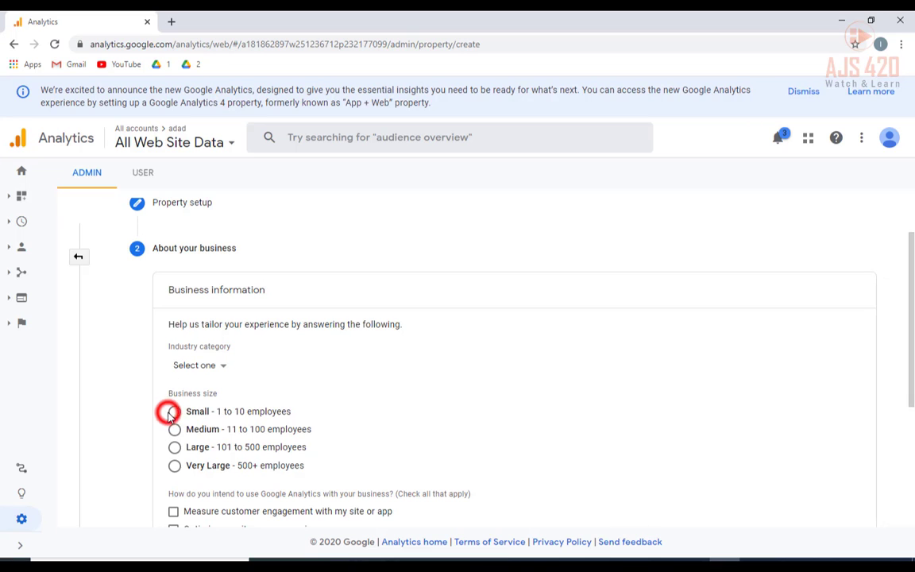
Choose only optimizing the site or app experience and measuring data across multiple devices or platforms as intended uses, and create the property.
{"action": "scroll", "coordinate": [240, 401], "scroll_direction": "down", "scroll_amount": 3}
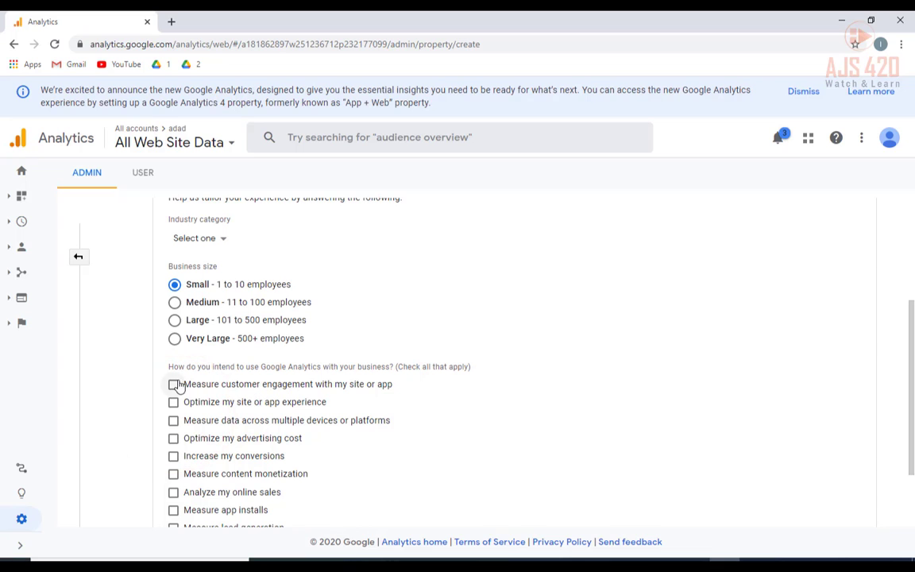
{"action": "left_click", "coordinate": [173, 385]}
{"action": "left_click", "coordinate": [174, 403]}
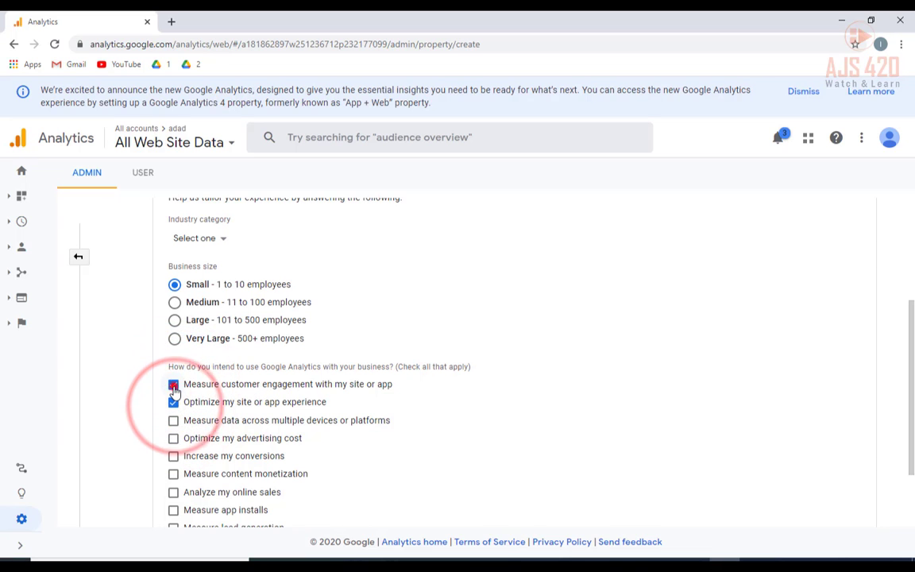
{"action": "left_click", "coordinate": [174, 384]}
{"action": "left_click", "coordinate": [173, 420]}
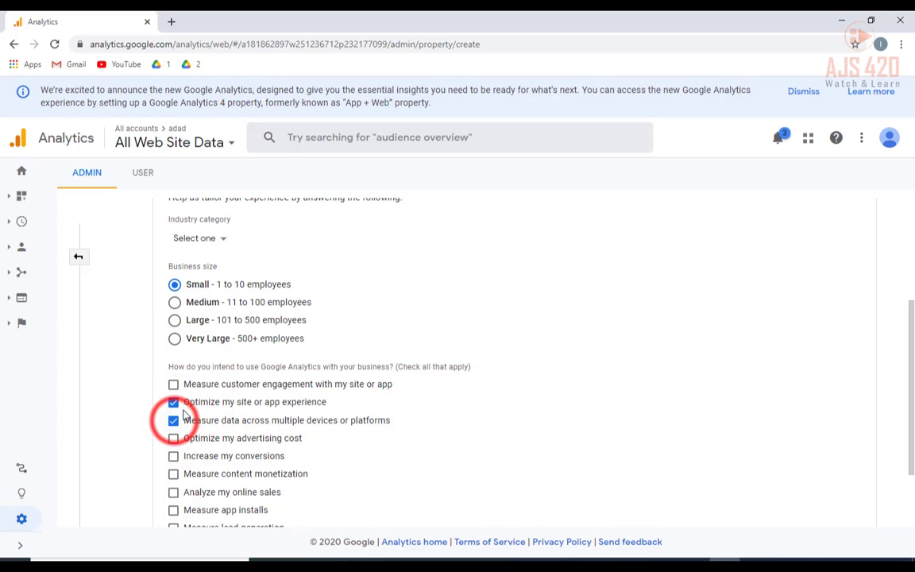
{"action": "scroll", "coordinate": [198, 437], "scroll_direction": "down", "scroll_amount": 2}
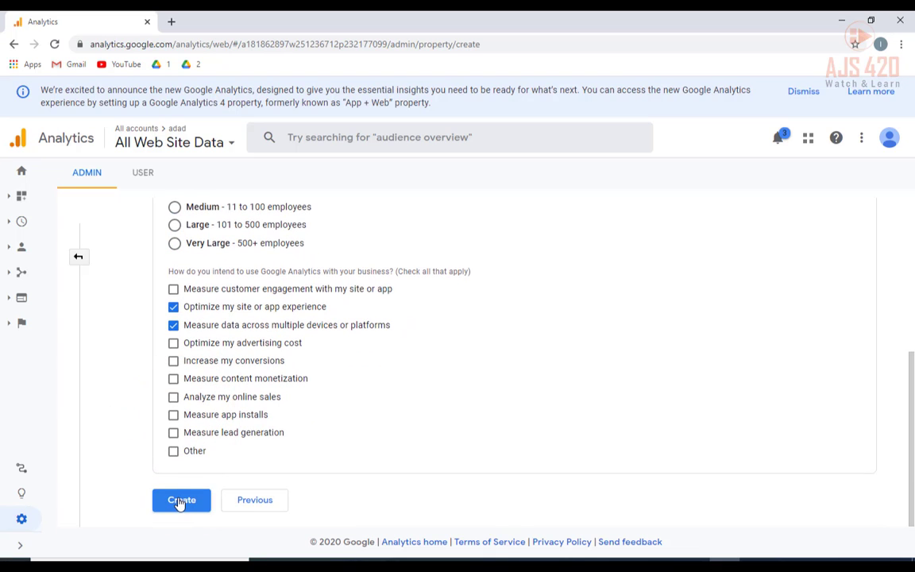
{"action": "left_click", "coordinate": [181, 500]}
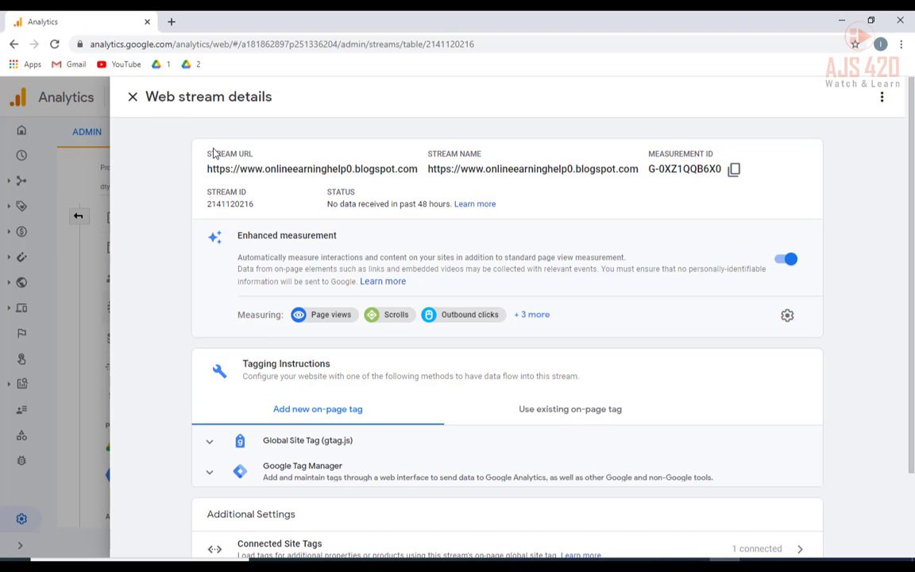
Close the web stream details, return to the admin overview, and choose the adad Universal Analytics property.
{"action": "left_click", "coordinate": [133, 98]}
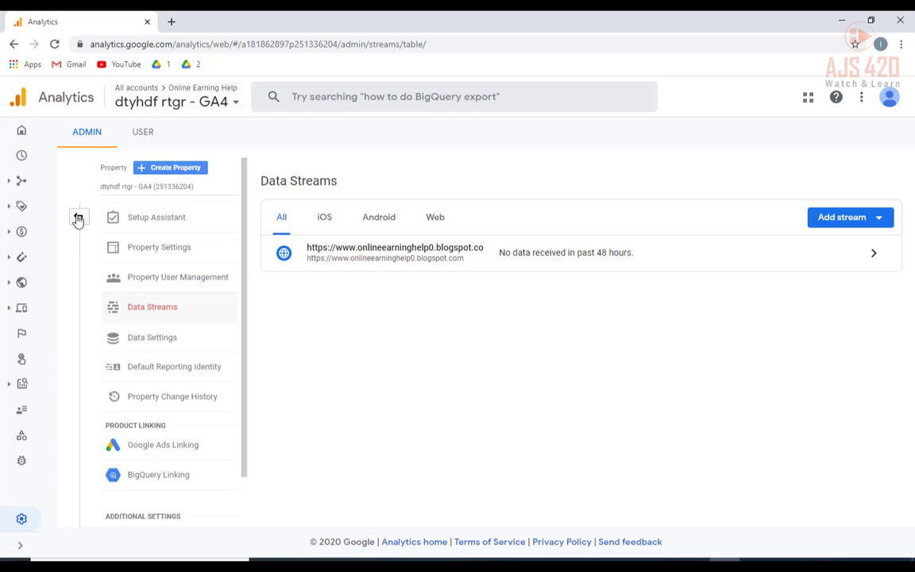
{"action": "left_click", "coordinate": [22, 520]}
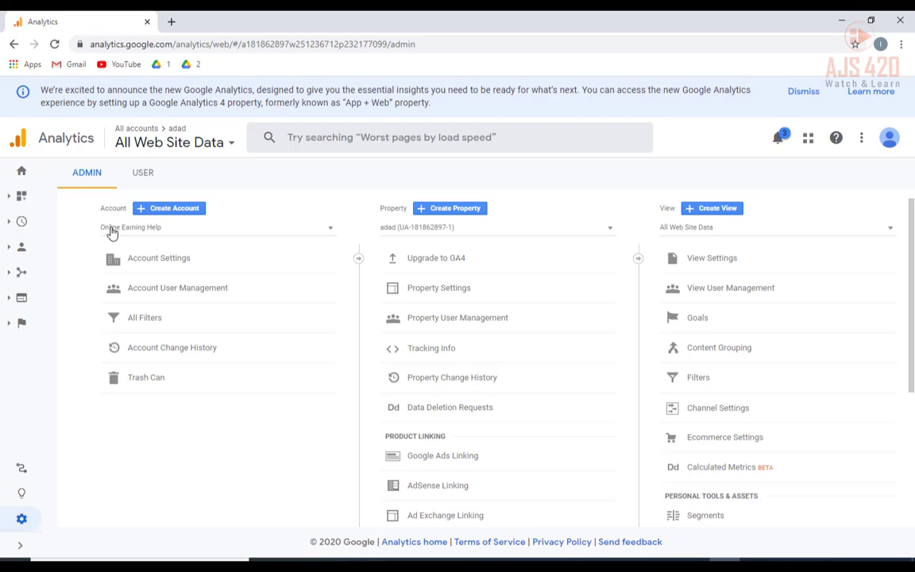
{"action": "left_click", "coordinate": [406, 232]}
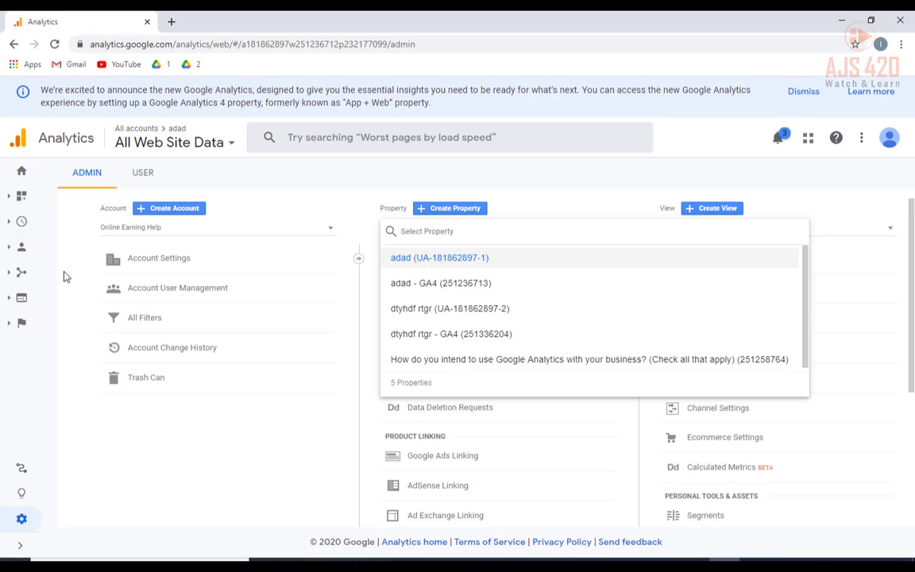
{"action": "left_click", "coordinate": [425, 262]}
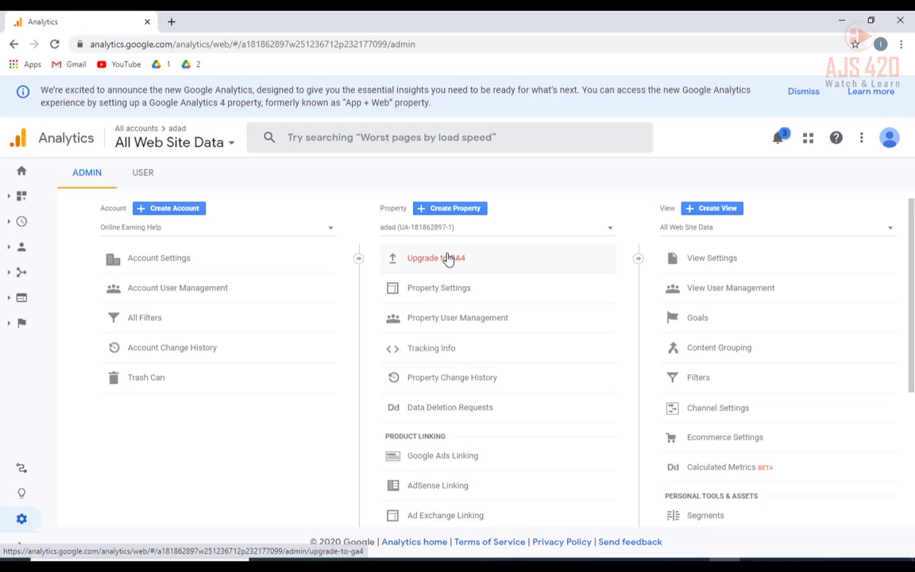
Open the tracking code page of the adad property and select its tracking ID.
{"action": "left_click", "coordinate": [423, 354]}
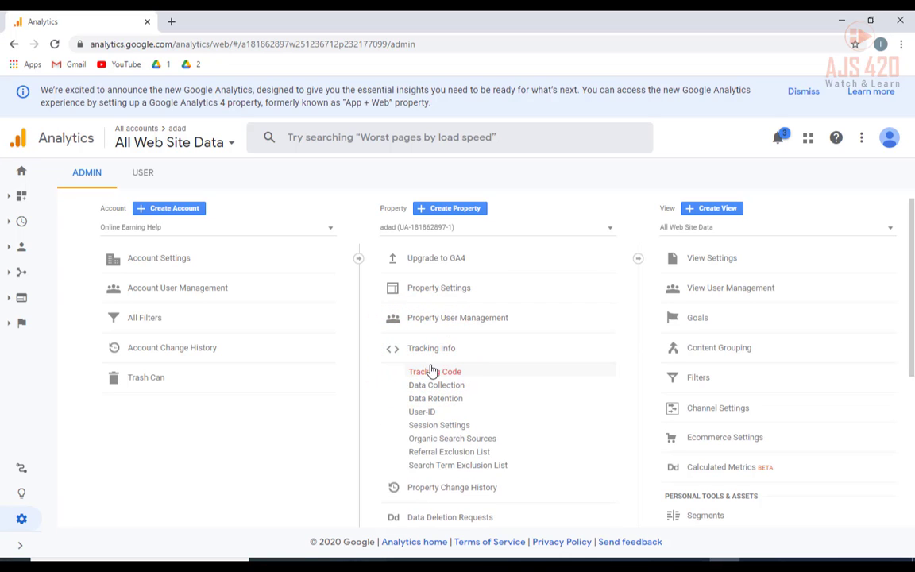
{"action": "left_click", "coordinate": [434, 375]}
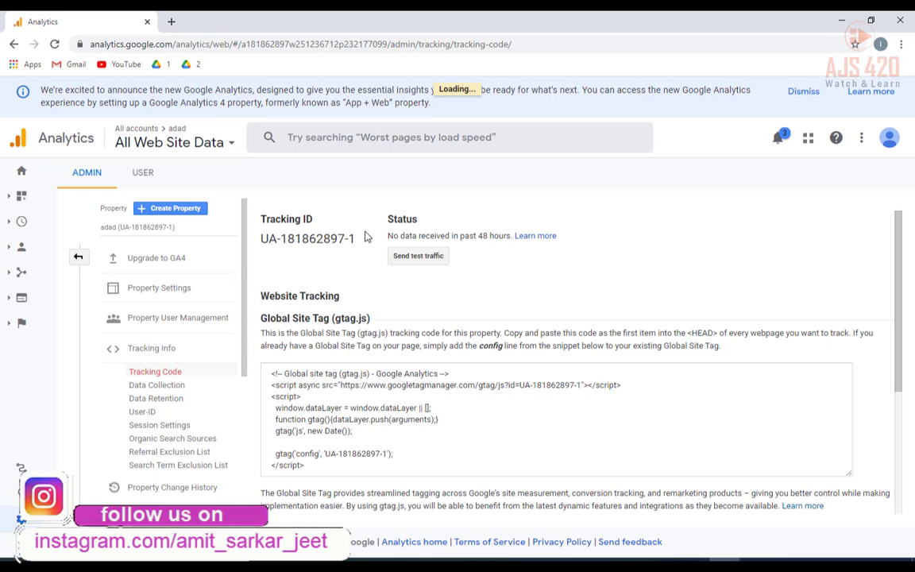
{"action": "left_click_drag", "start_coordinate": [356, 244], "coordinate": [261, 238]}
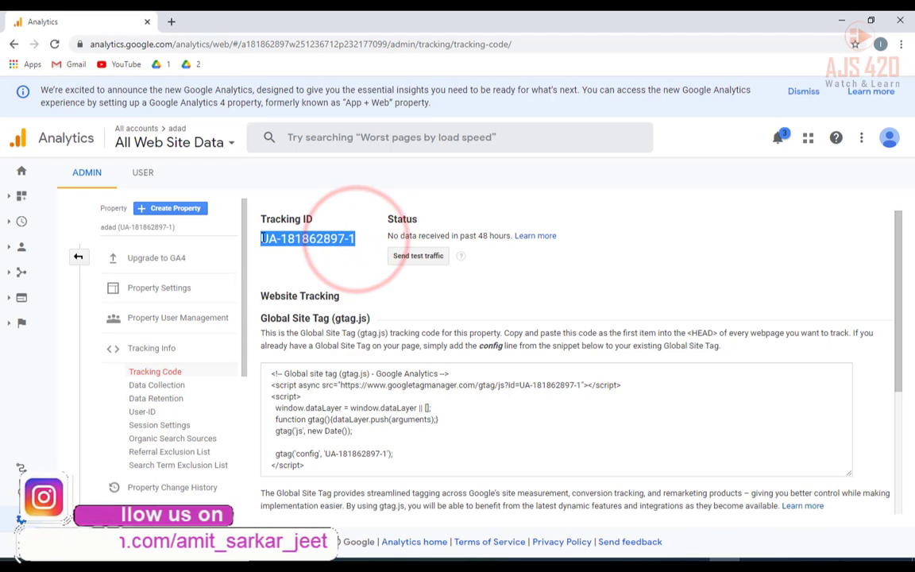